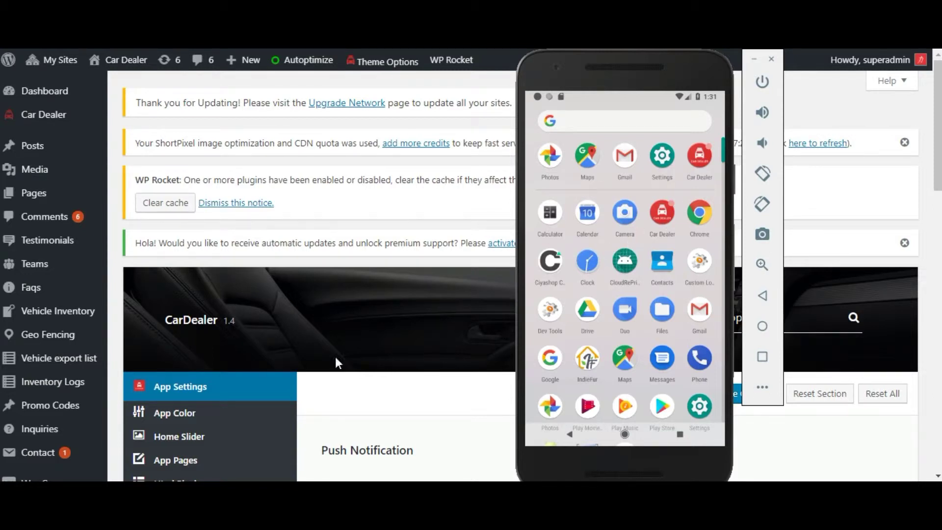
In Car Dealer Theme Options, open Credentials Code and generate the Android authentication key code.
click(259, 348)
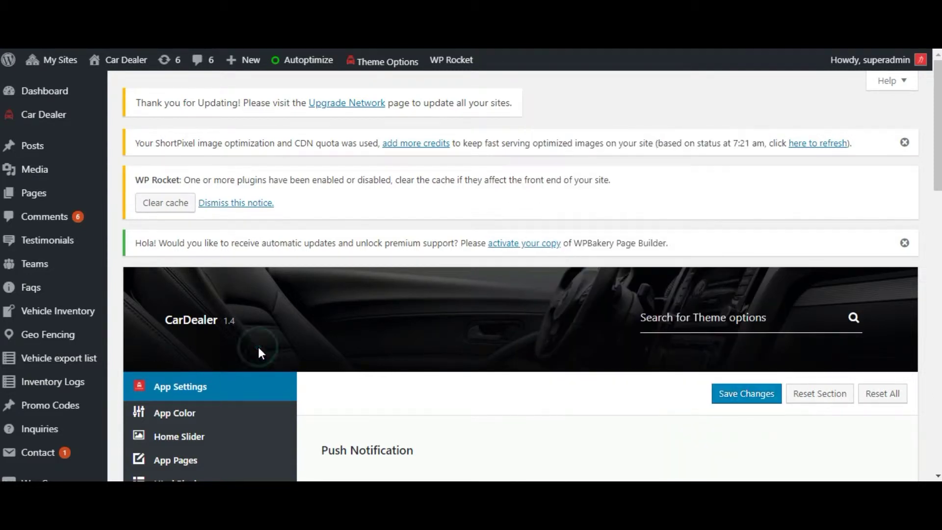
mouse_move(41, 119)
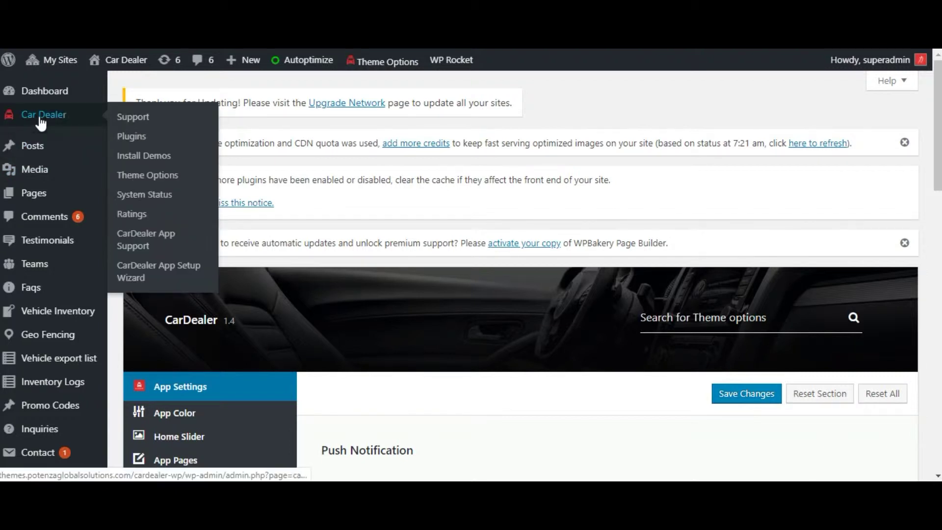
click(150, 173)
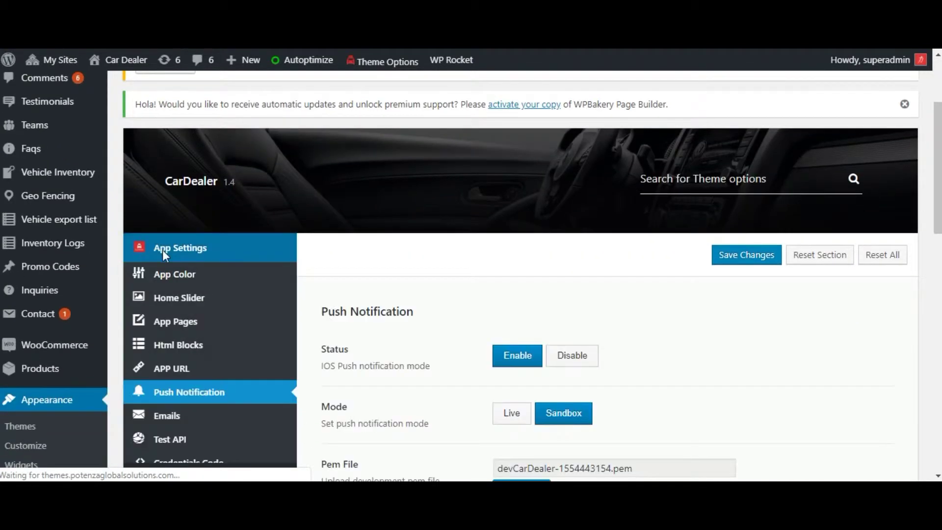
scroll(192, 253, down, 3)
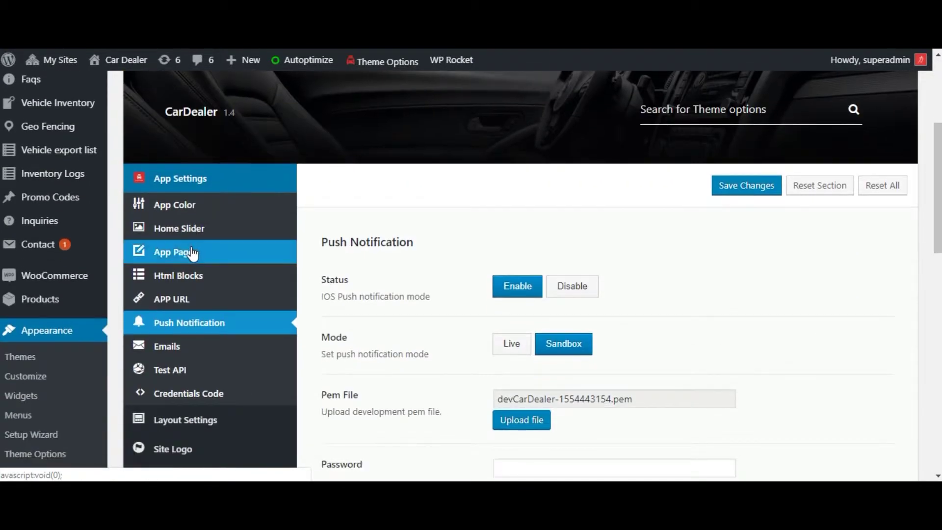
click(195, 333)
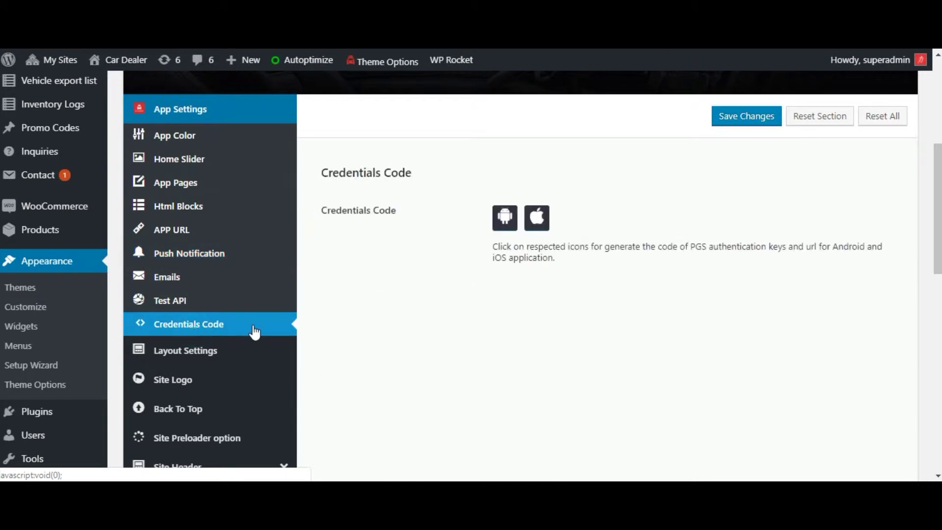
click(508, 219)
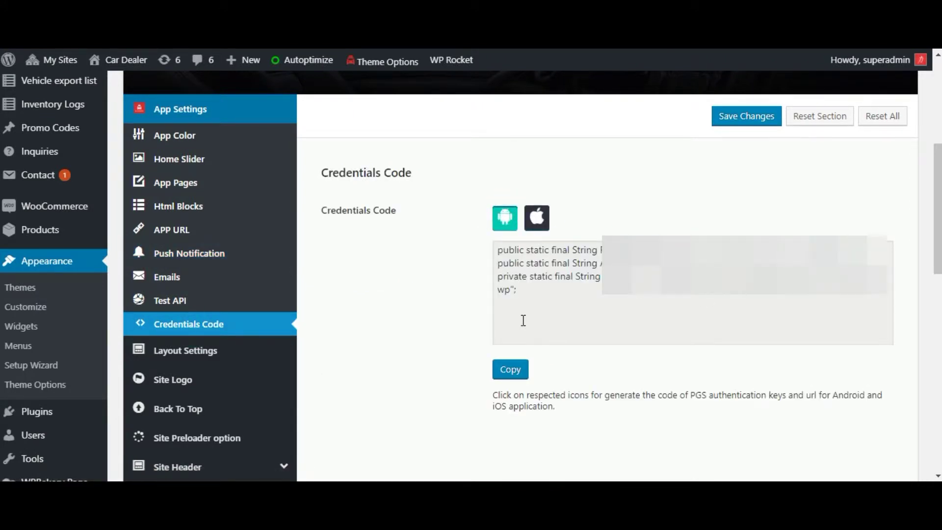
Launch the Car Dealer app, allow location access, and step through the intro pages to GOT IT.
key(alt+Tab)
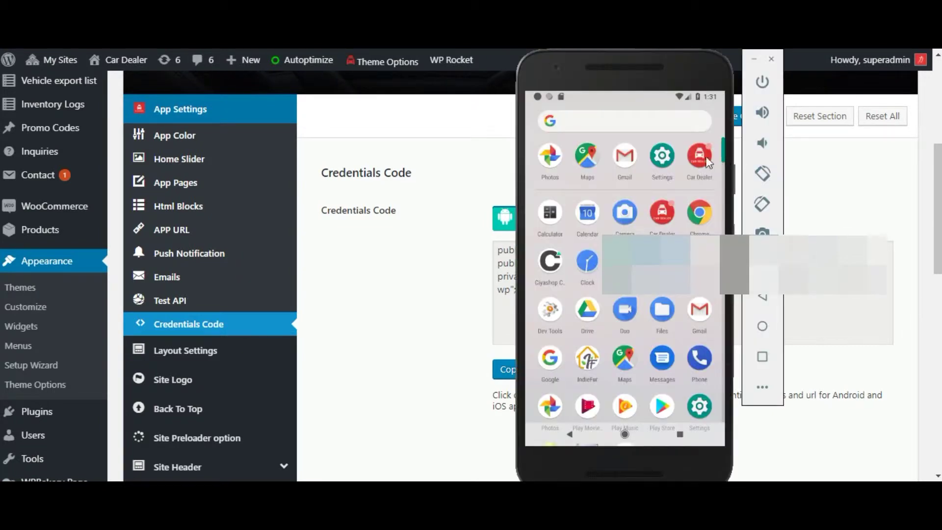
click(664, 219)
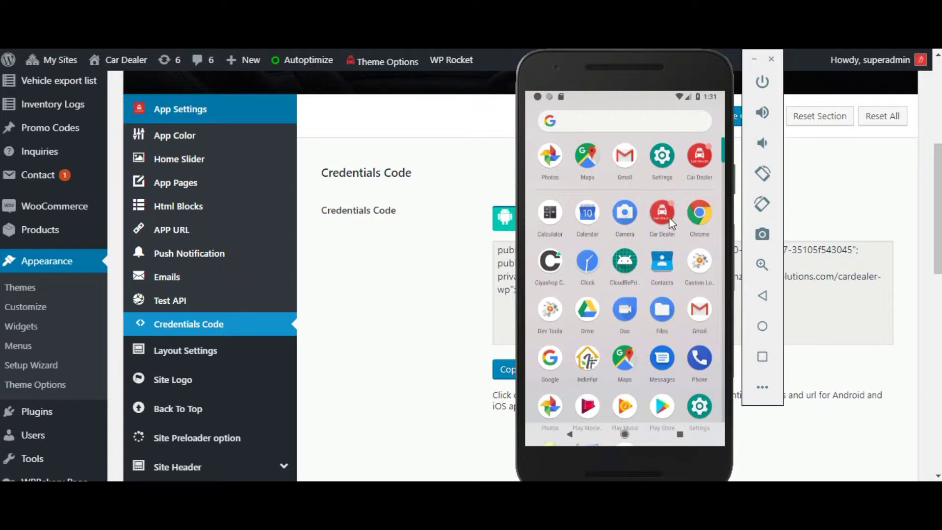
click(670, 283)
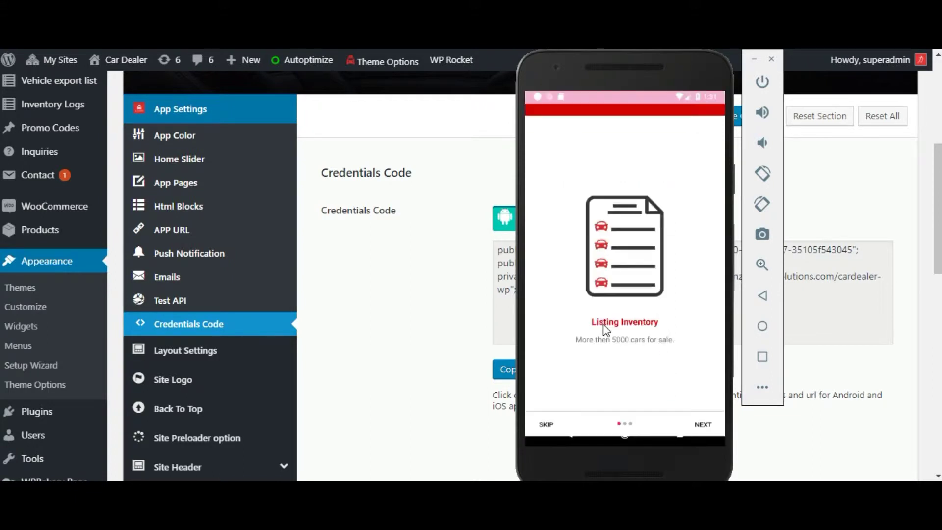
drag(658, 320, 556, 312)
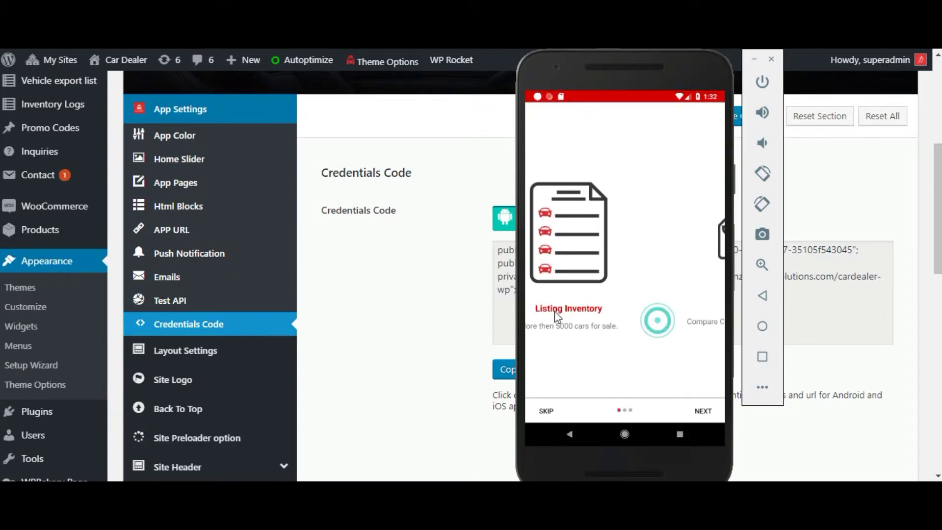
drag(642, 289, 551, 289)
drag(669, 279, 569, 280)
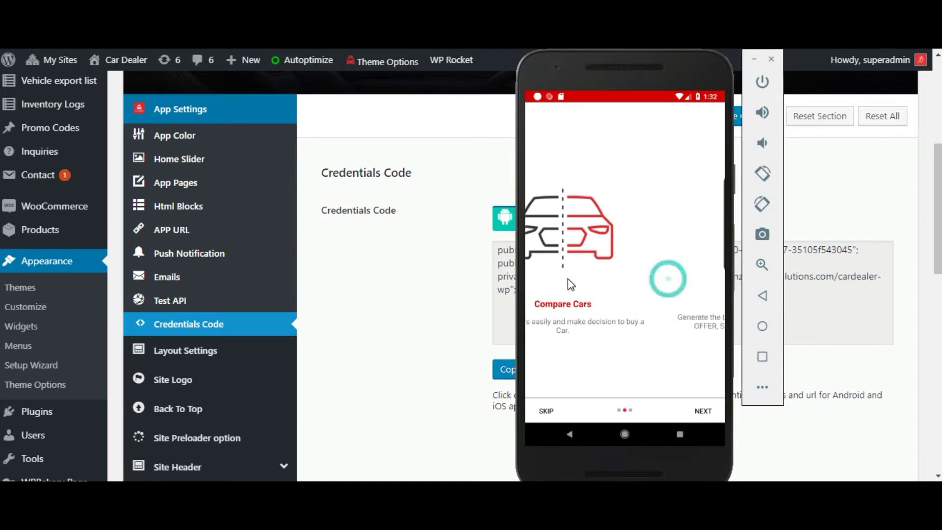
drag(564, 325, 737, 304)
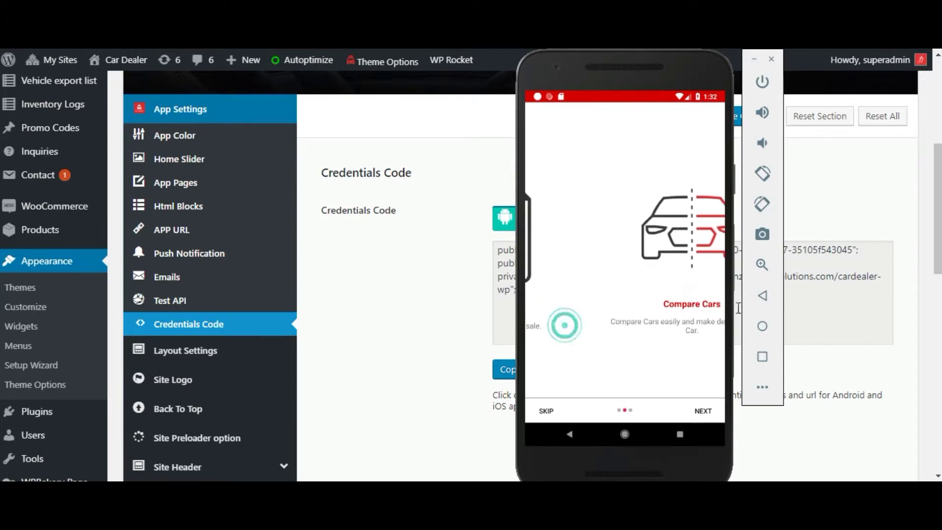
click(712, 411)
click(706, 412)
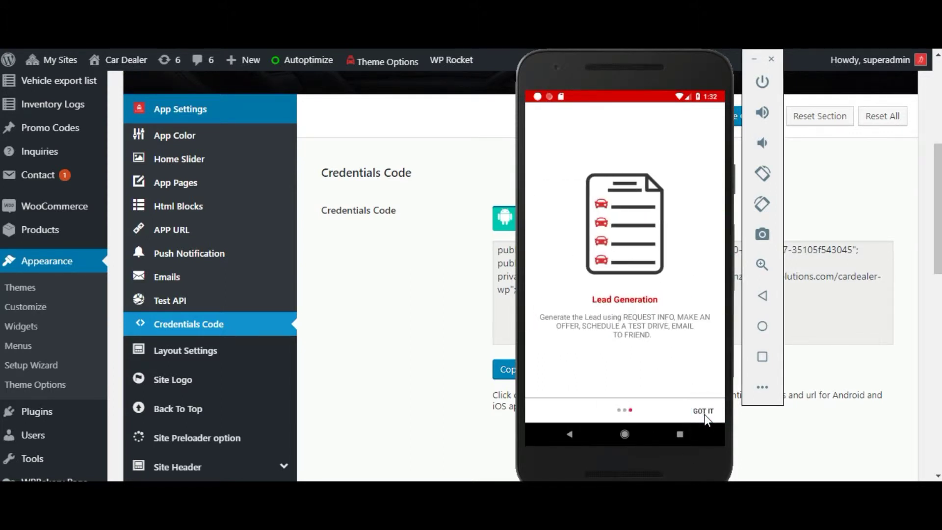
click(705, 415)
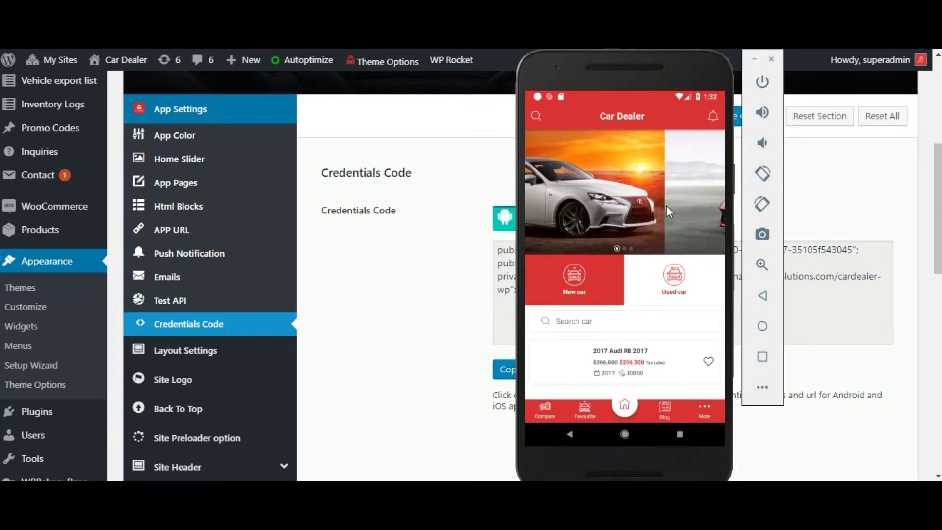
Swipe the home screen's car slider through to the red Ferrari slide.
drag(675, 203, 560, 204)
drag(664, 201, 553, 201)
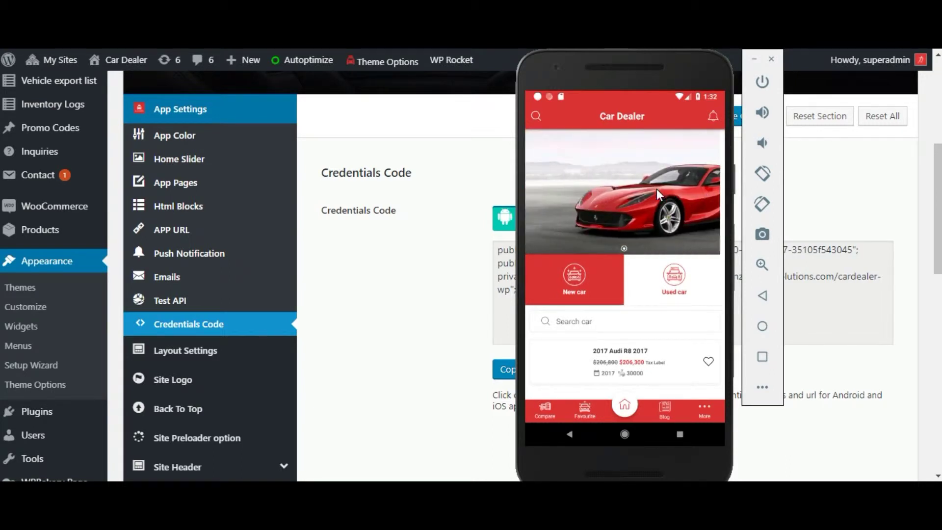
mouse_move(657, 189)
mouse_down()
mouse_move(558, 200)
mouse_move(662, 200)
mouse_up()
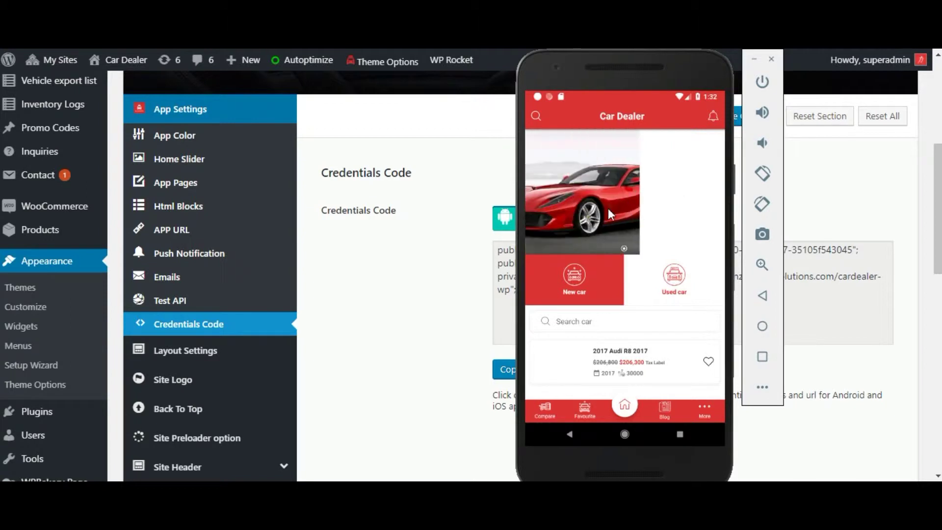
click(366, 229)
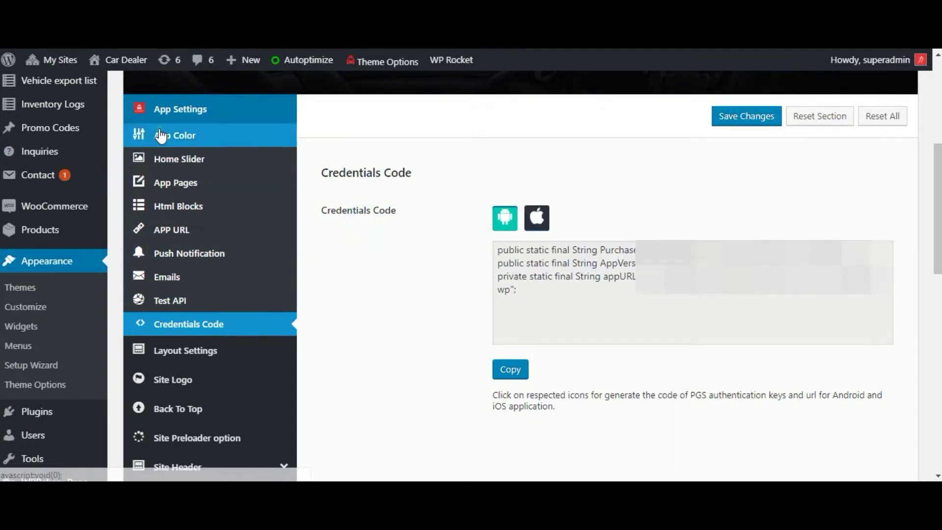
Change the App Color primary colour to blue #472fce, save, and refresh the app to preview it.
click(179, 140)
click(540, 215)
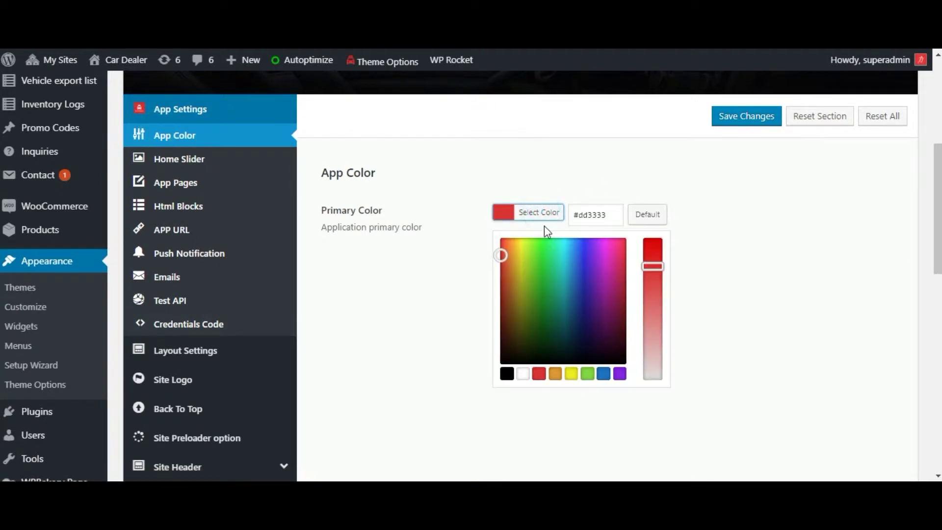
drag(503, 255, 592, 262)
click(748, 118)
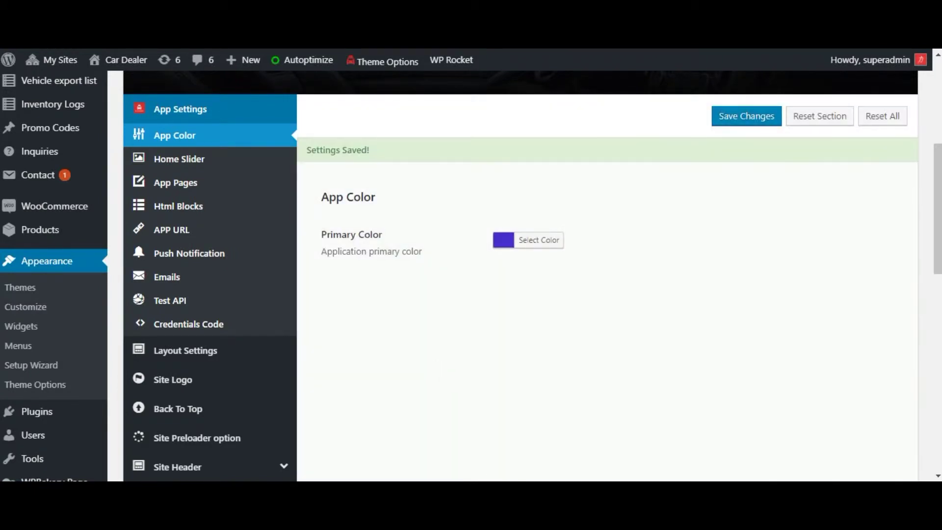
key(alt+Tab)
drag(585, 180, 586, 347)
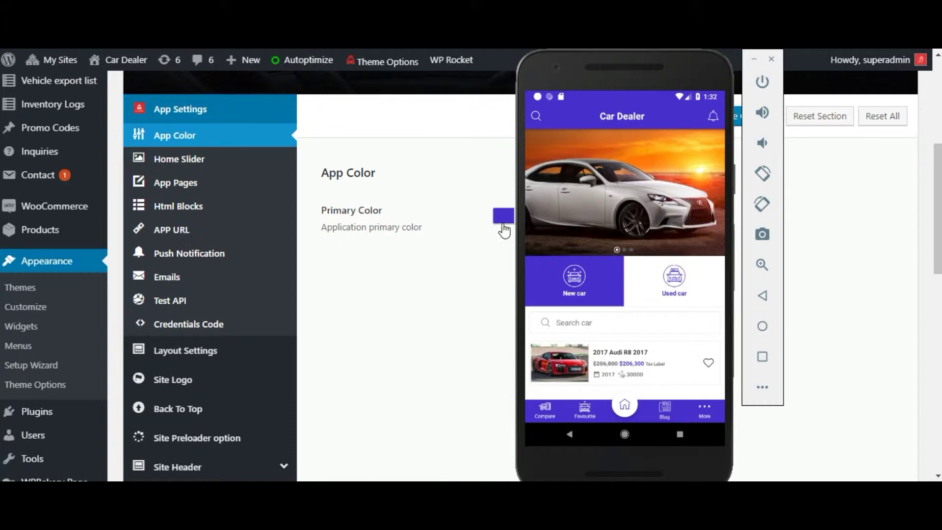
drag(615, 340, 629, 307)
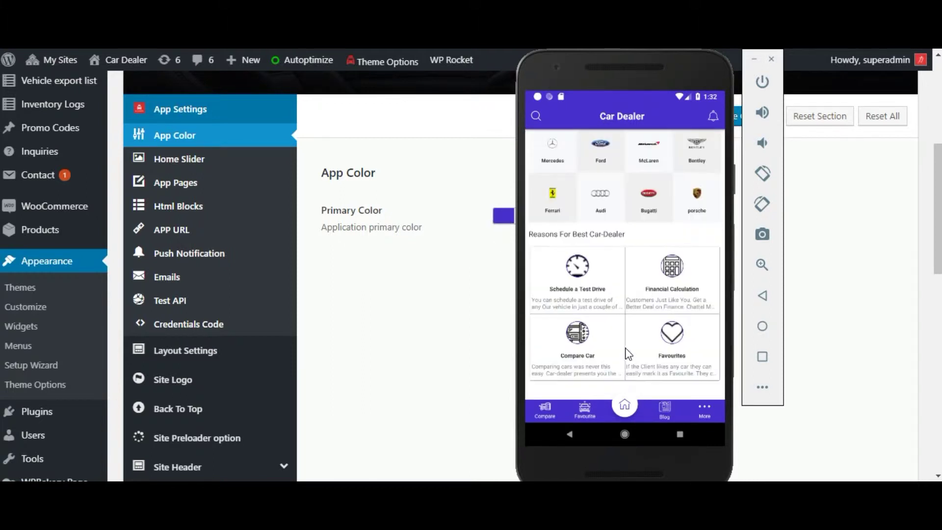
Set the primary colour back to the red swatch and save the App Color settings.
click(501, 201)
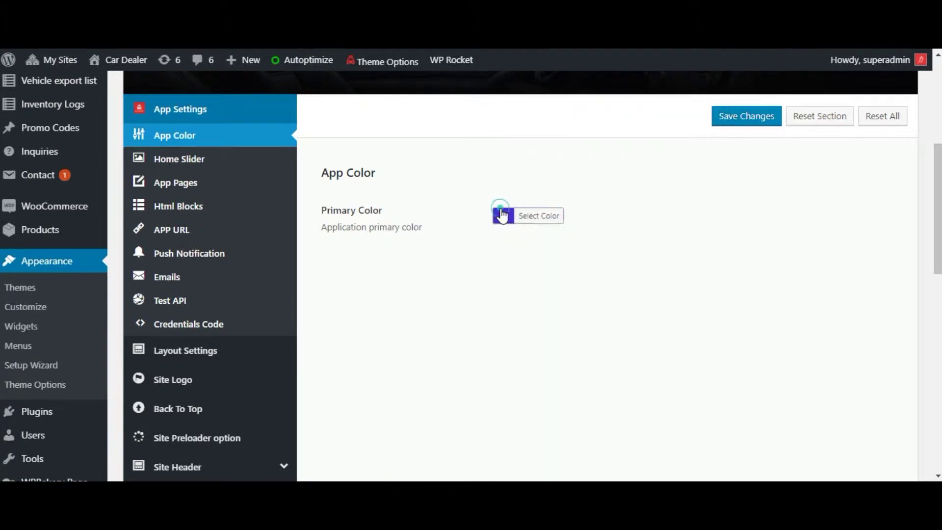
click(505, 213)
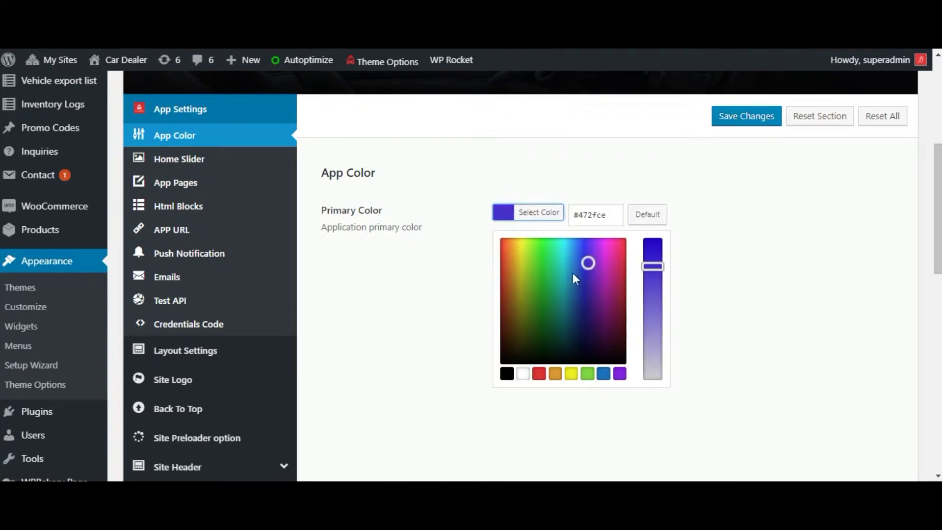
click(537, 374)
click(732, 122)
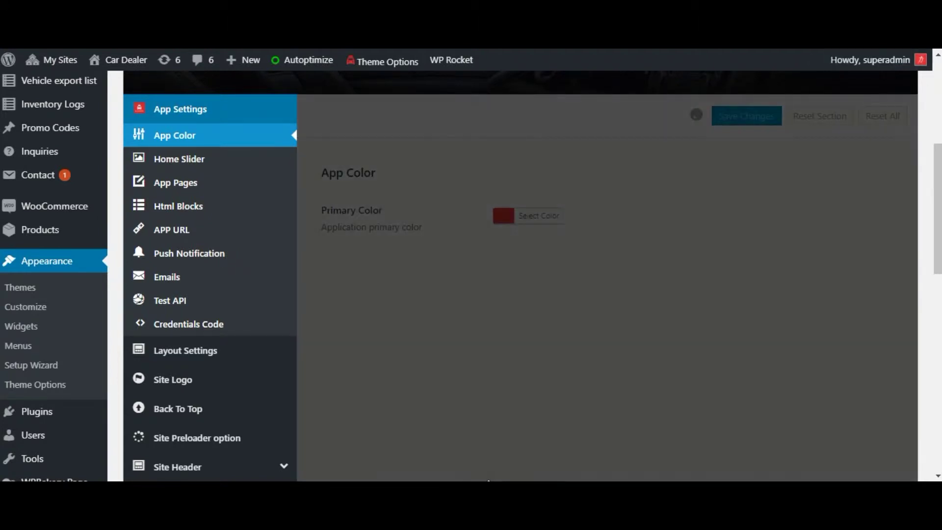
click(503, 491)
scroll(632, 198, up, 3)
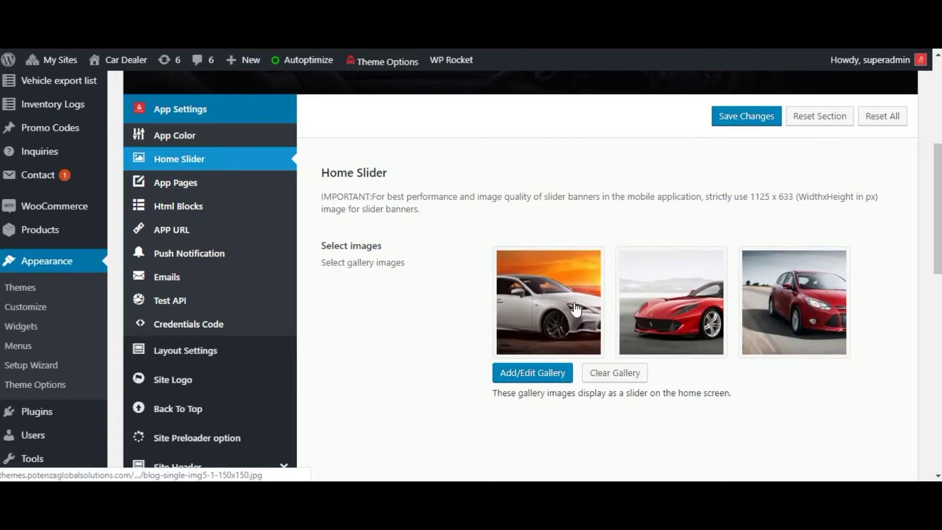
Remove the red Ferrari image from the Home Slider gallery, save, and pull to refresh the app.
click(535, 375)
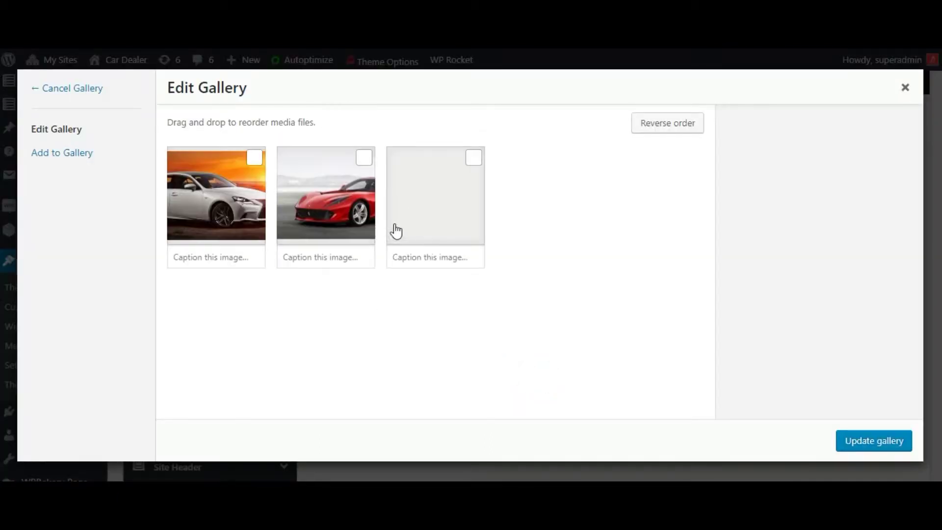
click(363, 157)
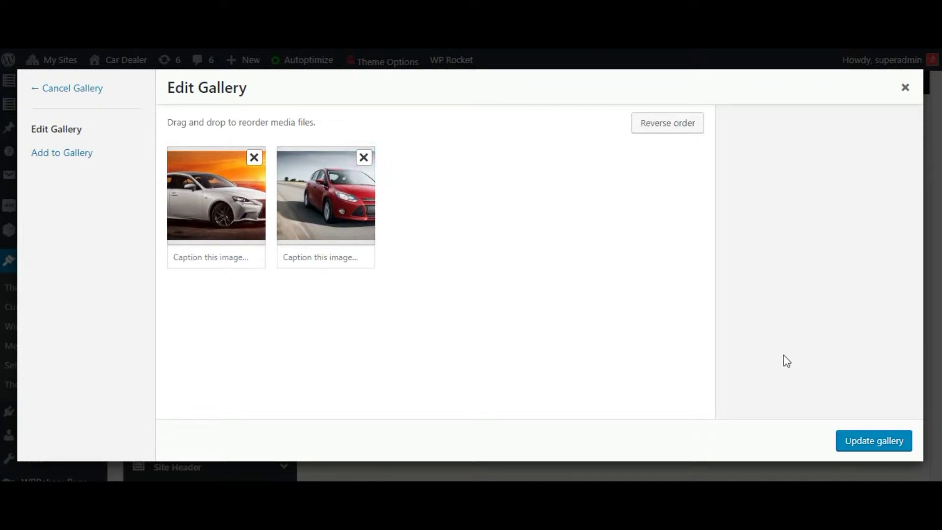
click(873, 447)
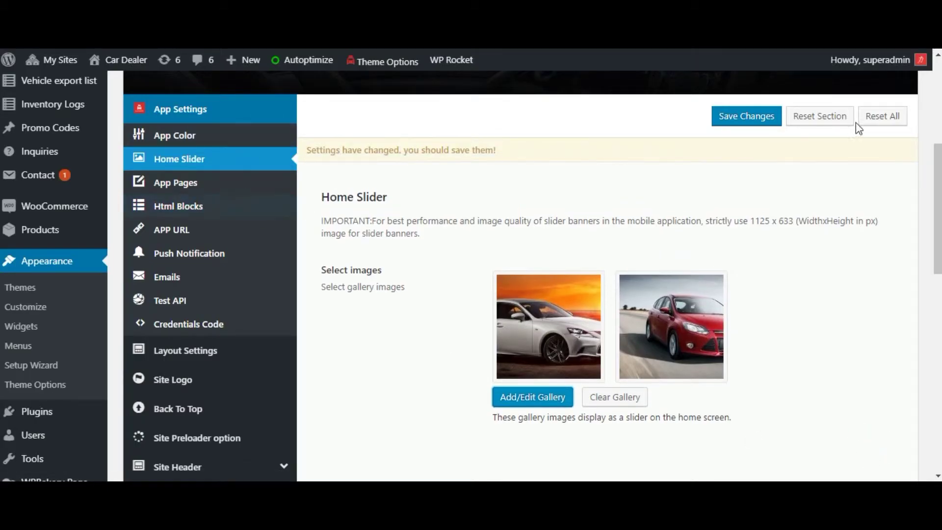
click(756, 119)
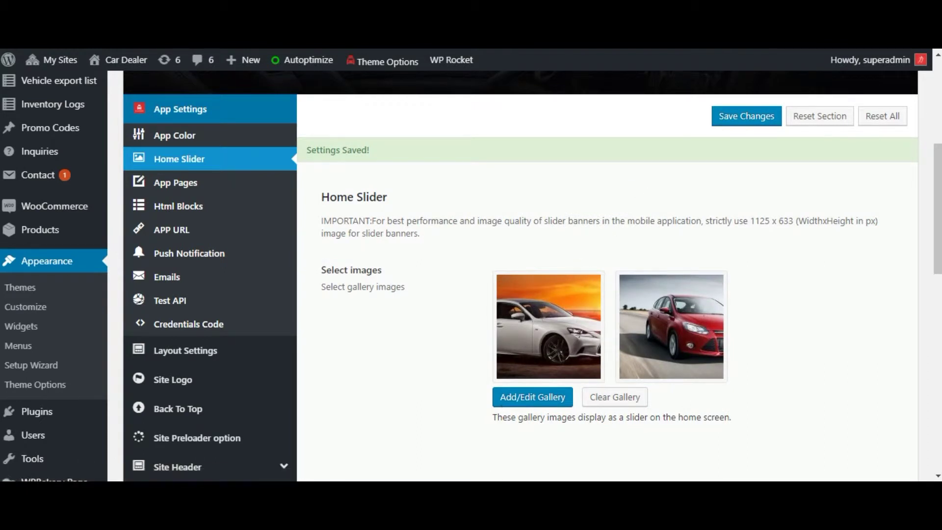
click(454, 494)
drag(686, 289, 680, 384)
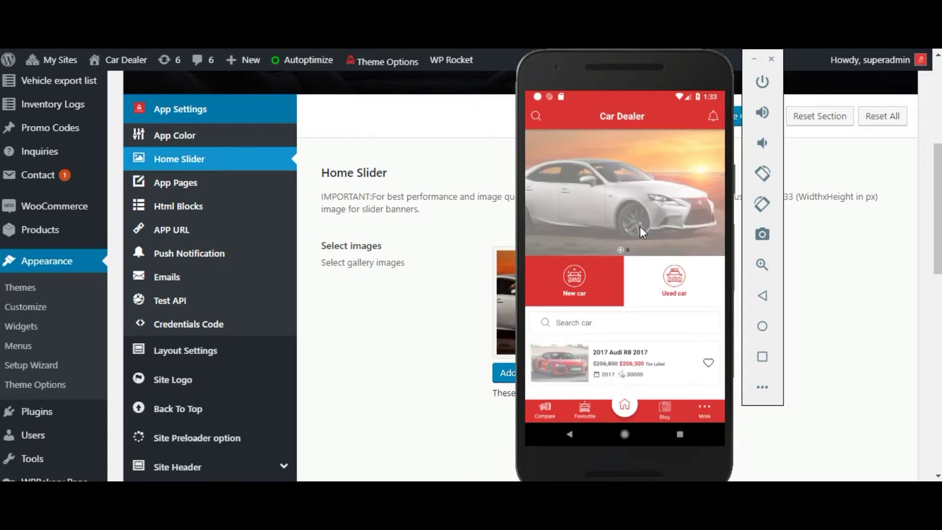
Open App Pages and review the About Us, Terms & Conditions and Privacy Policy texts.
click(216, 183)
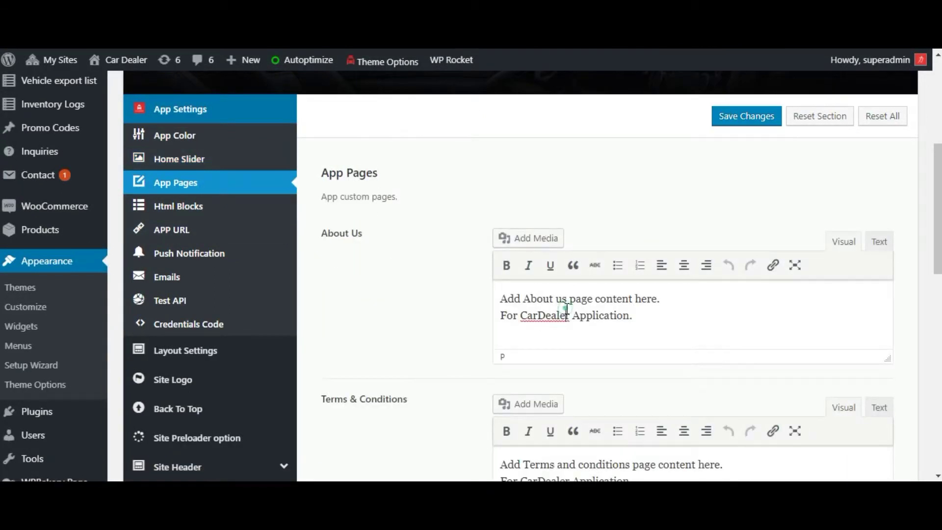
triple_click(557, 314)
scroll(638, 300, down, 1)
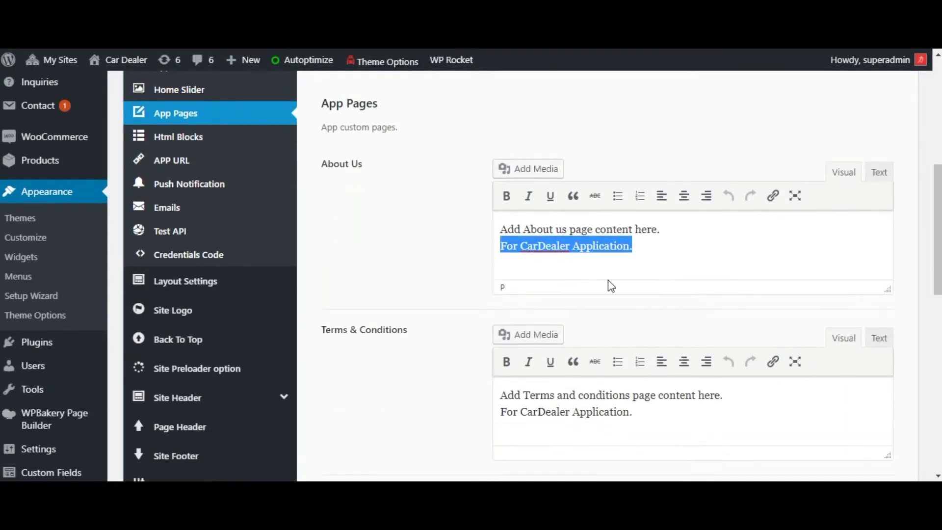
triple_click(592, 229)
scroll(615, 285, down, 2)
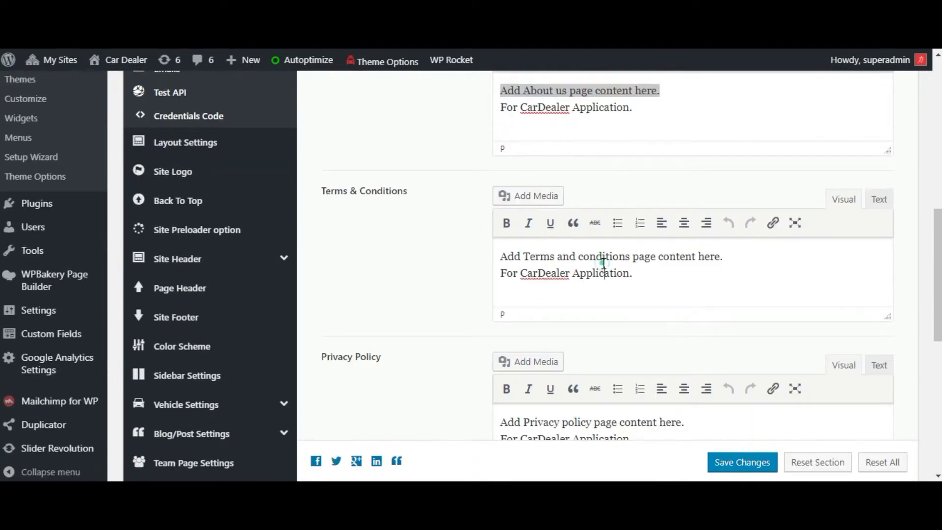
triple_click(604, 268)
scroll(650, 273, down, 1)
scroll(654, 282, down, 2)
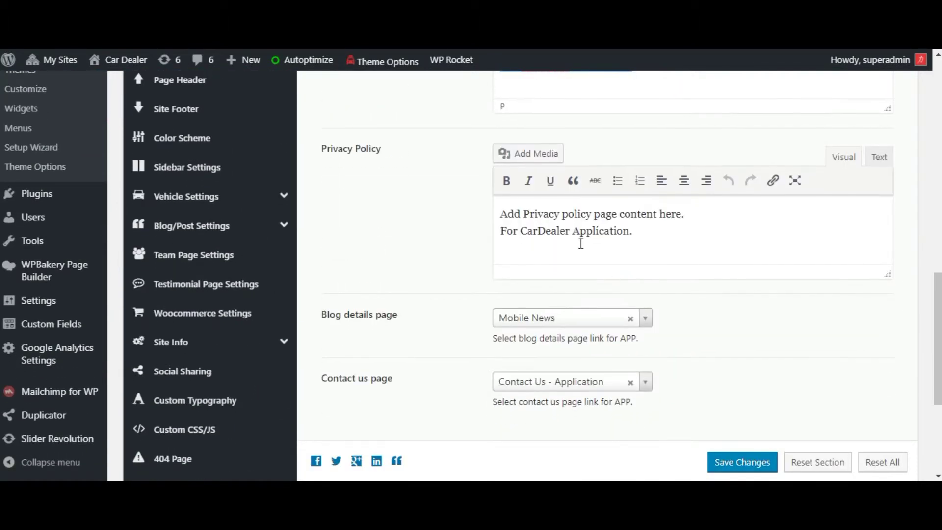
triple_click(581, 219)
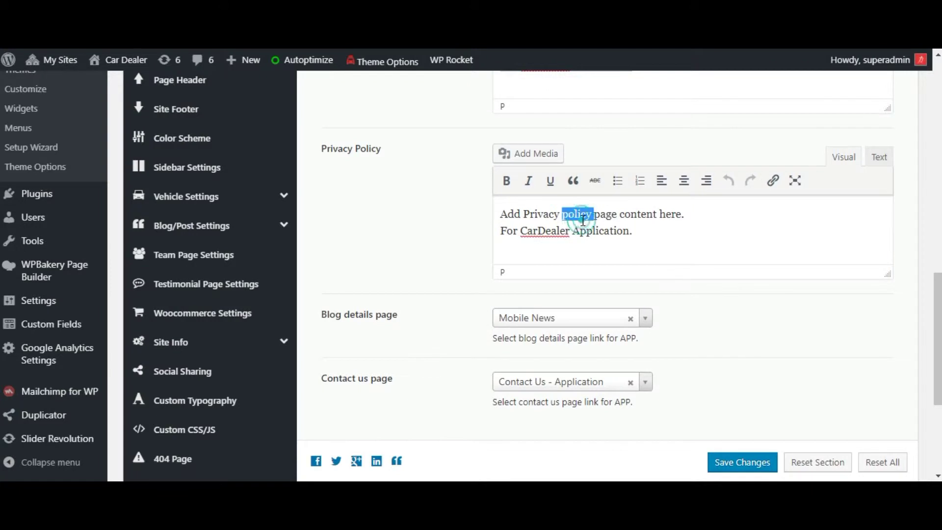
Check the Blog details and Contact us page dropdowns unchanged, then save the App Pages settings.
click(645, 318)
click(721, 354)
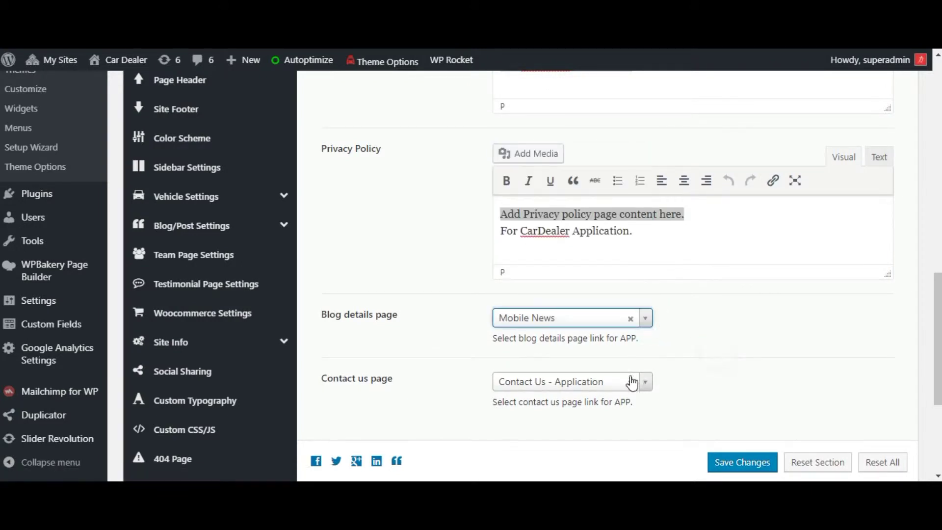
click(646, 381)
click(719, 361)
scroll(719, 361, down, 1)
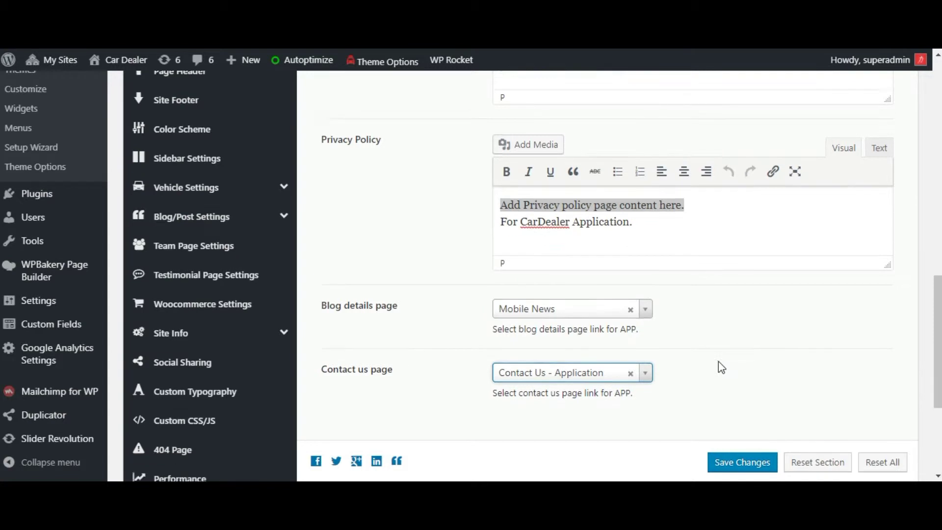
click(746, 462)
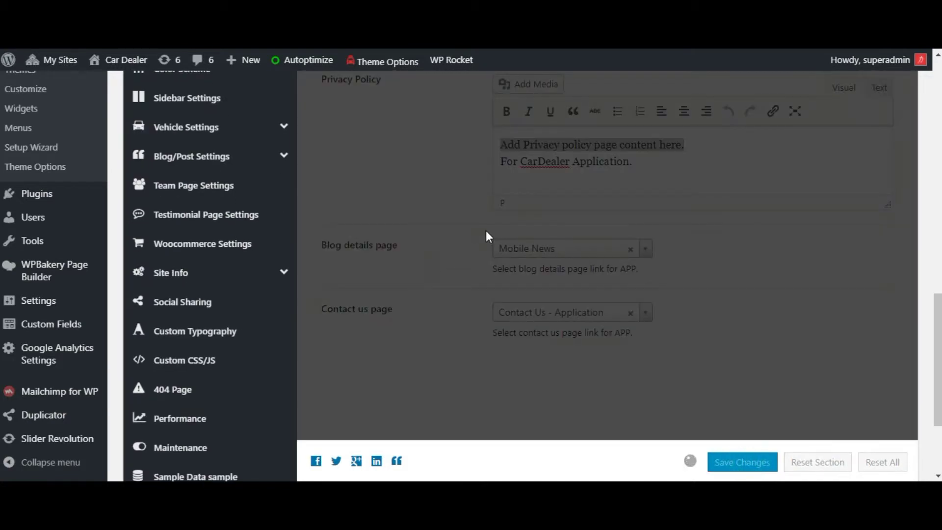
Refresh the app, then view the About Us page from the More menu.
key(alt+Tab)
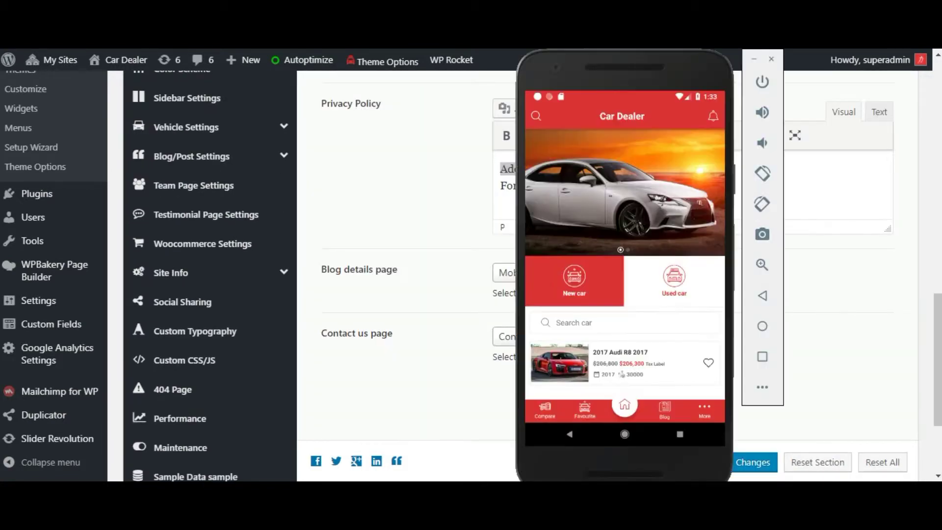
drag(623, 158, 643, 275)
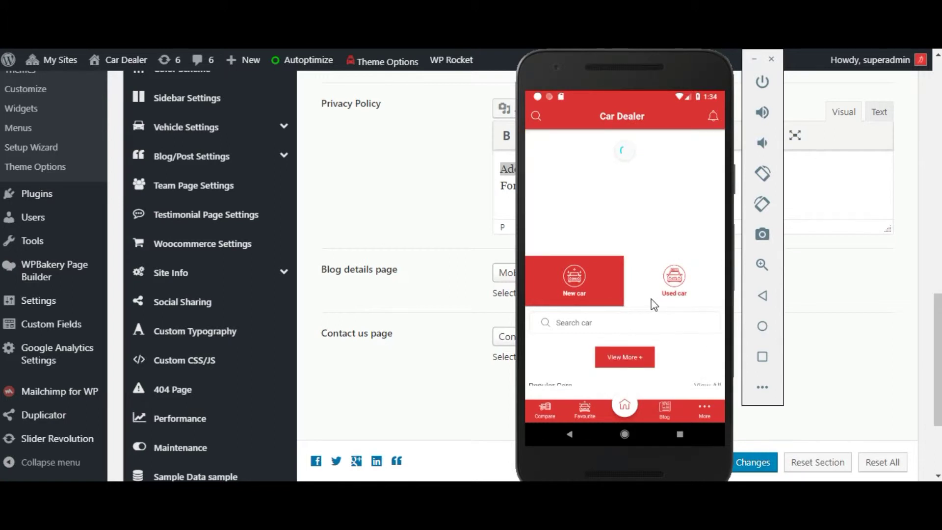
click(701, 407)
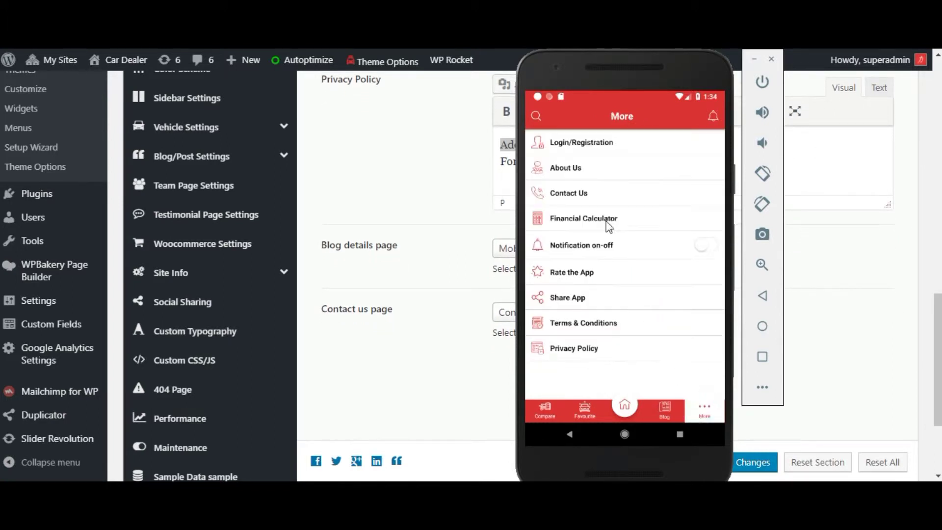
click(565, 171)
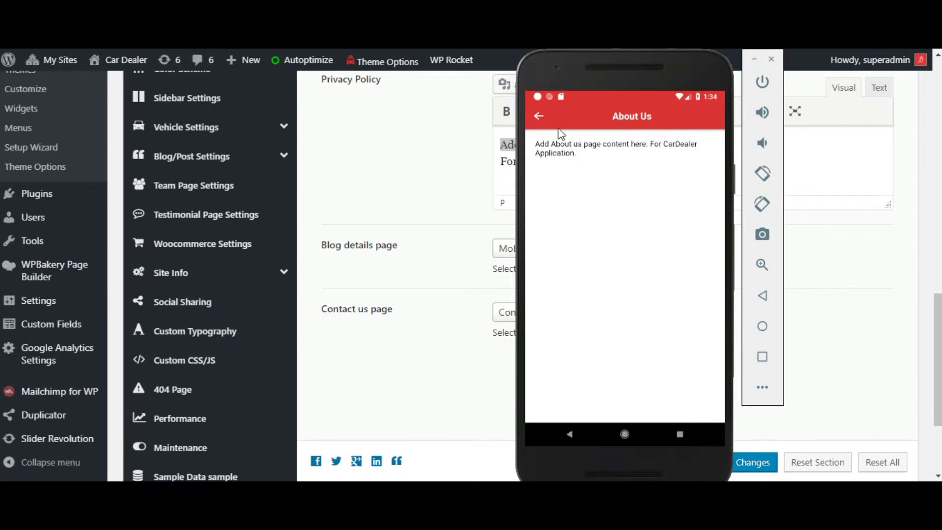
click(541, 116)
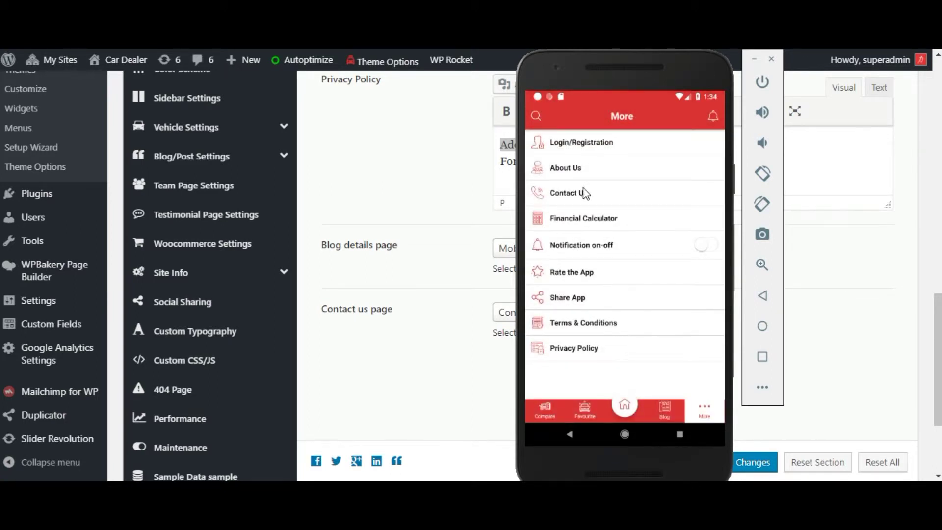
View and scroll through the Contact Us page, then return to the More menu.
click(578, 203)
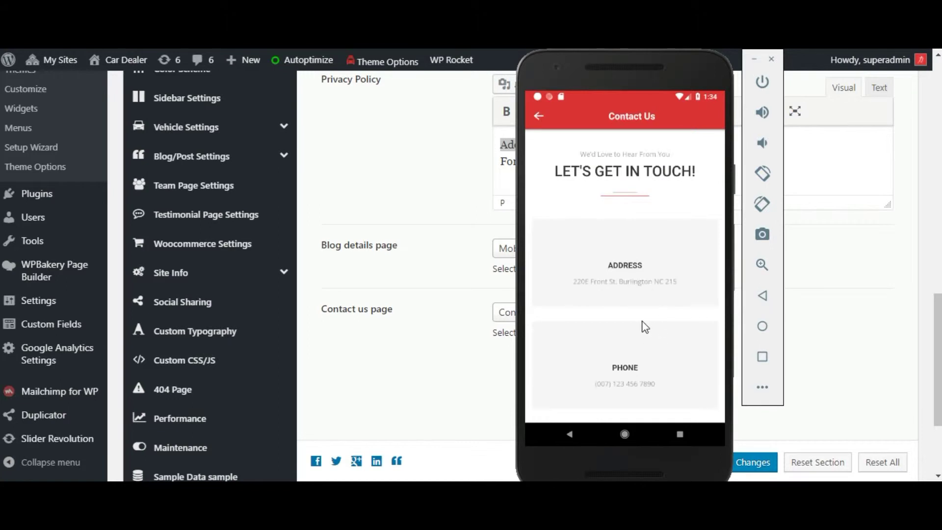
drag(649, 368, 649, 196)
mouse_move(632, 332)
mouse_down()
mouse_move(644, 207)
mouse_move(641, 328)
mouse_up()
drag(661, 201, 672, 296)
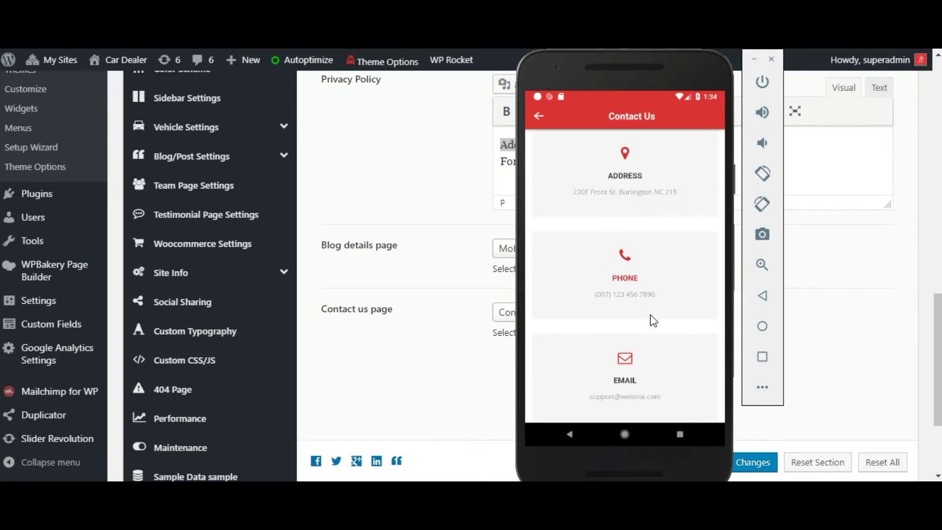
drag(649, 325, 637, 208)
drag(652, 274, 648, 165)
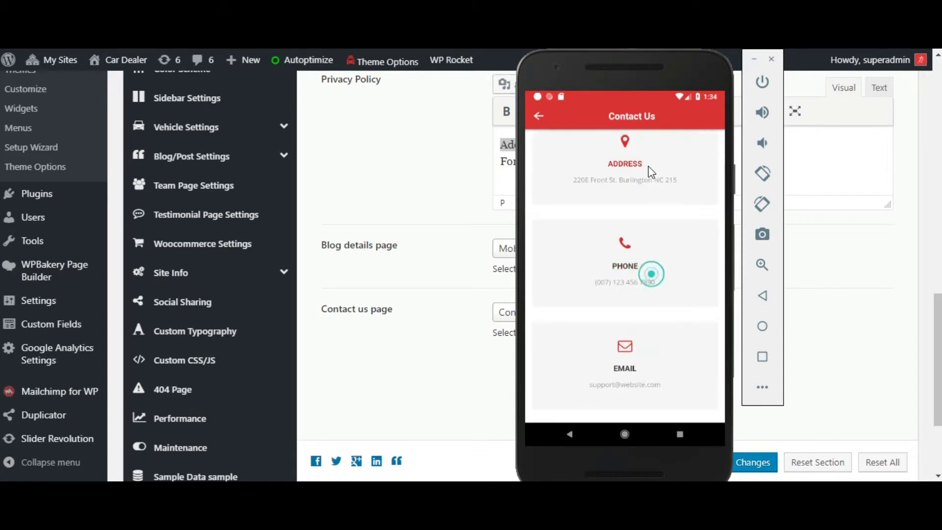
drag(633, 319, 641, 206)
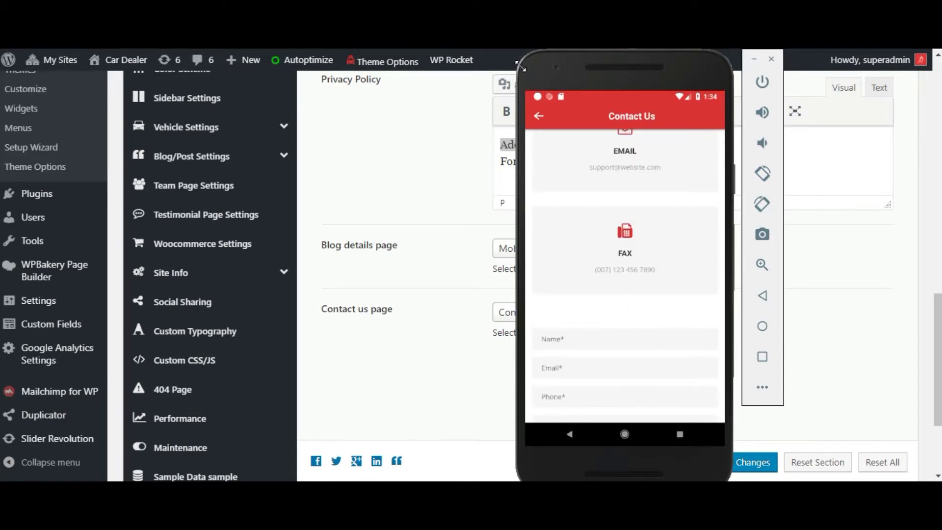
click(538, 116)
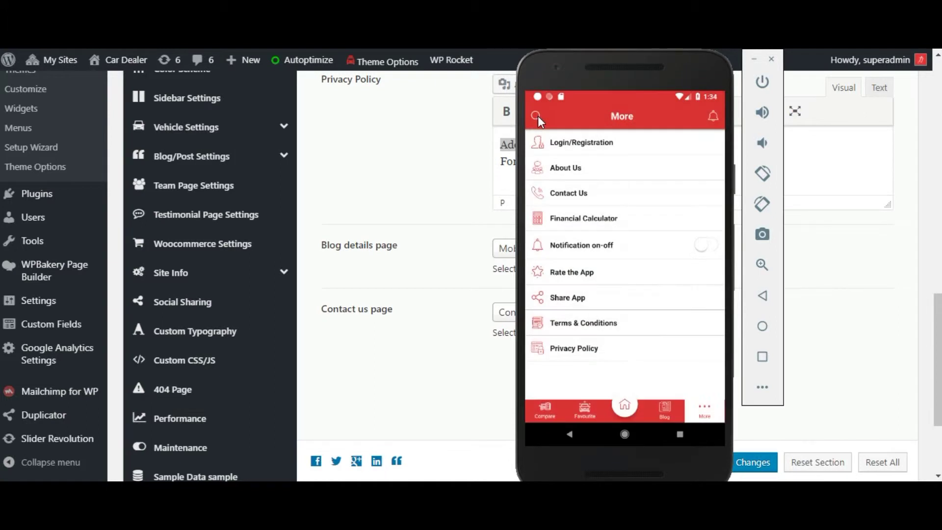
View the Terms & Conditions and Privacy Policy pages, returning to the More menu.
click(592, 333)
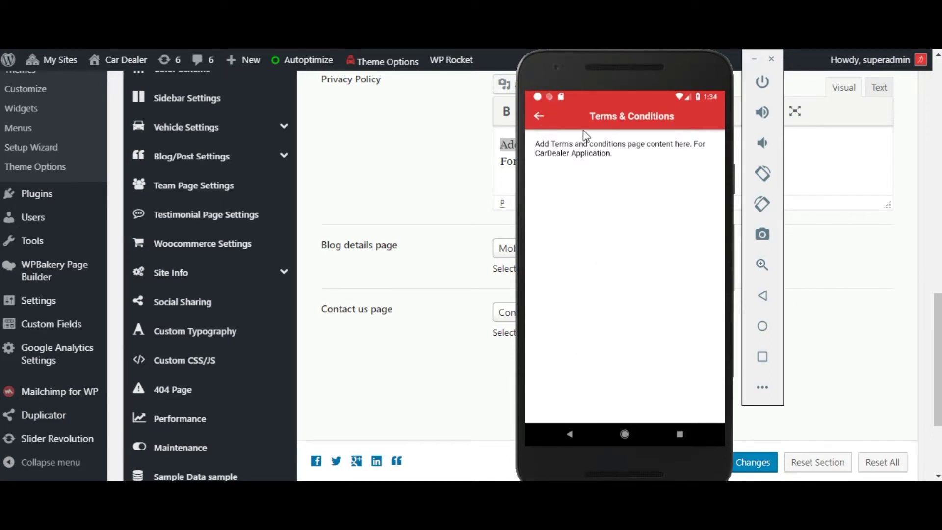
click(538, 116)
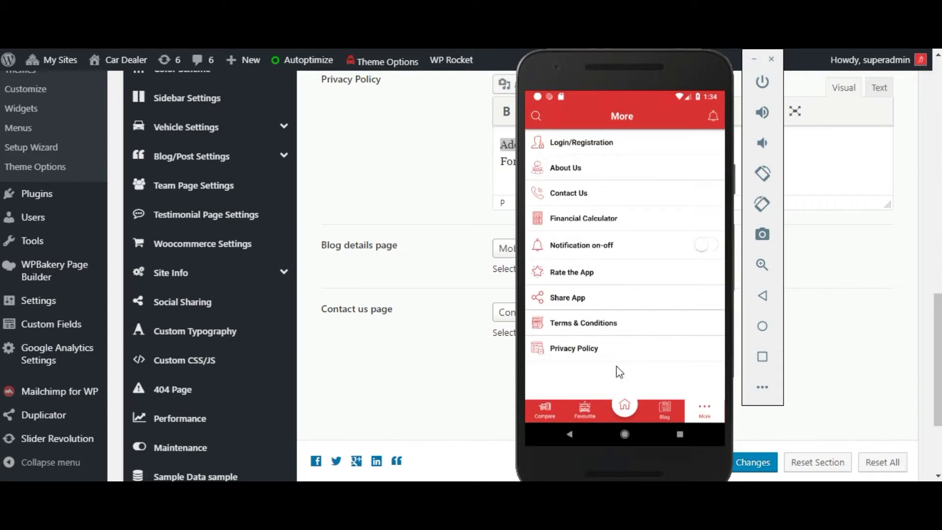
click(590, 346)
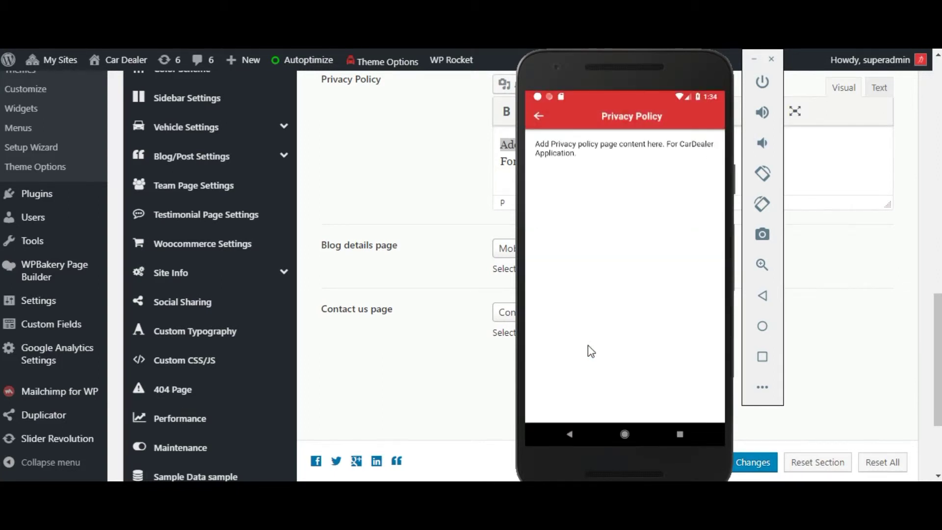
click(540, 116)
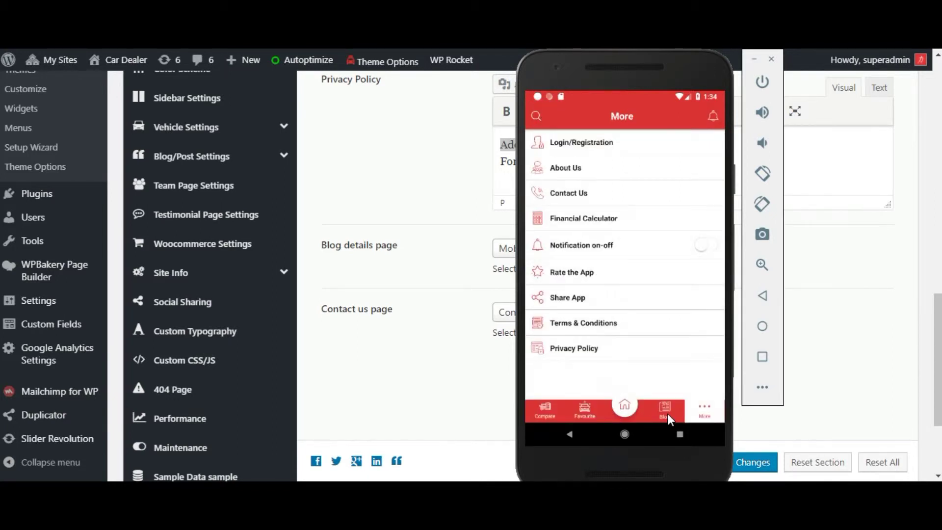
Open Html Blocks, toggle its status off and back on, and expand then collapse the first block.
scroll(298, 229, down, 2)
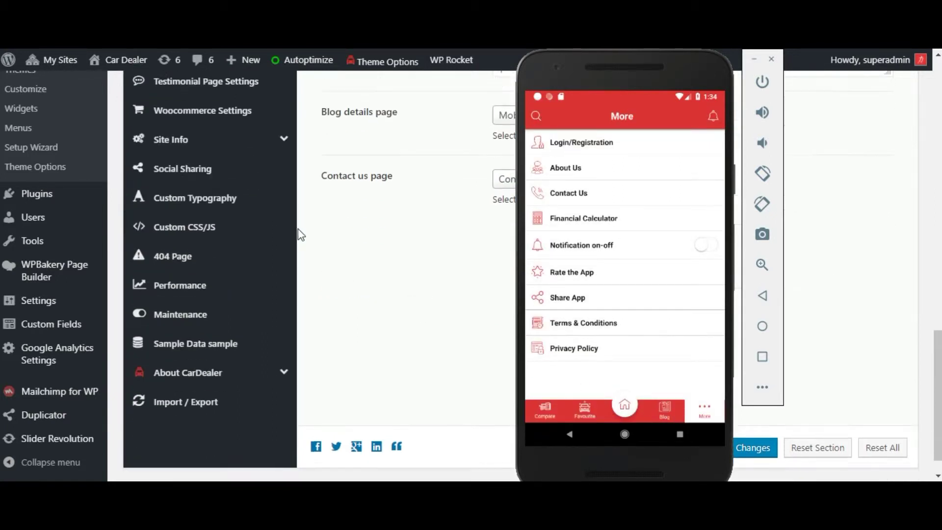
scroll(306, 228, up, 4)
scroll(307, 229, up, 10)
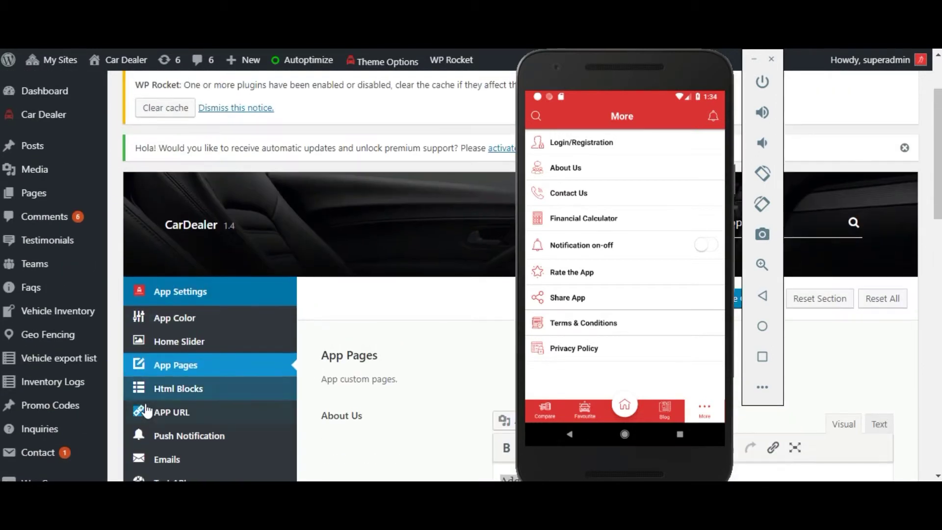
click(177, 389)
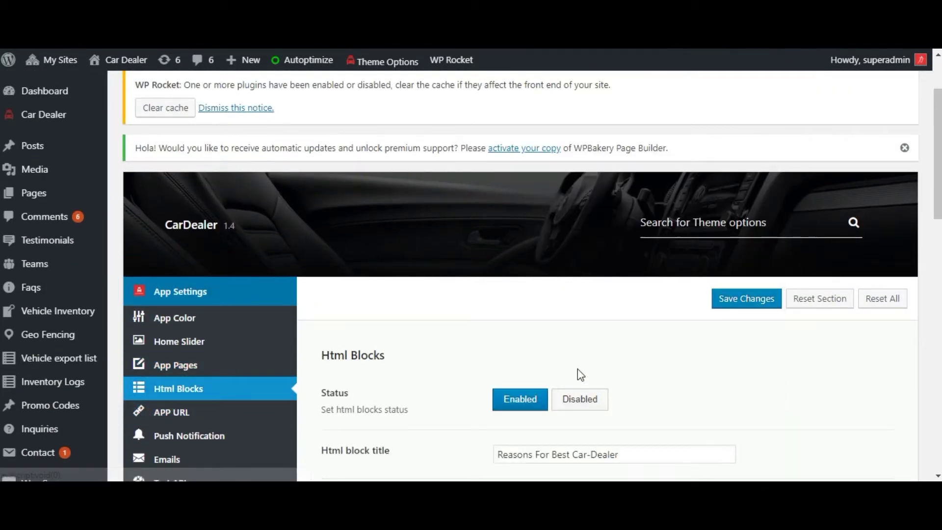
scroll(579, 375, down, 3)
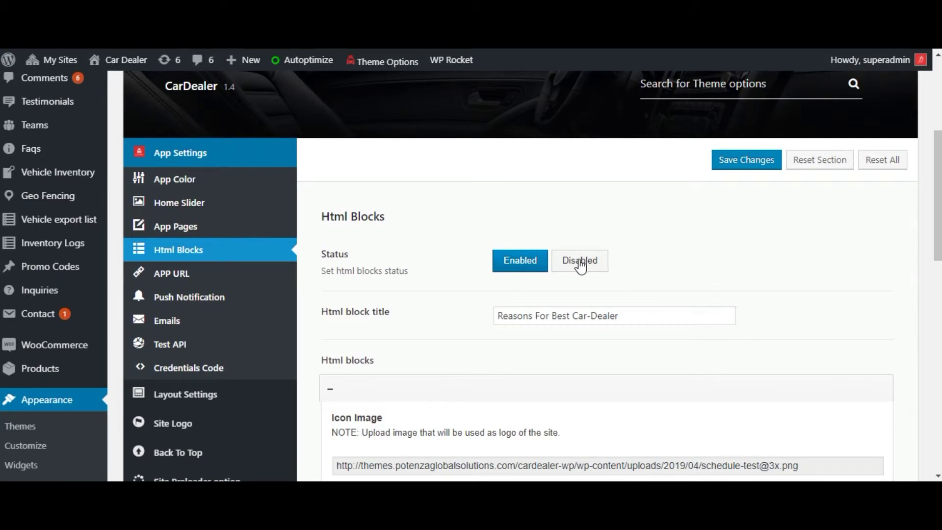
triple_click(538, 314)
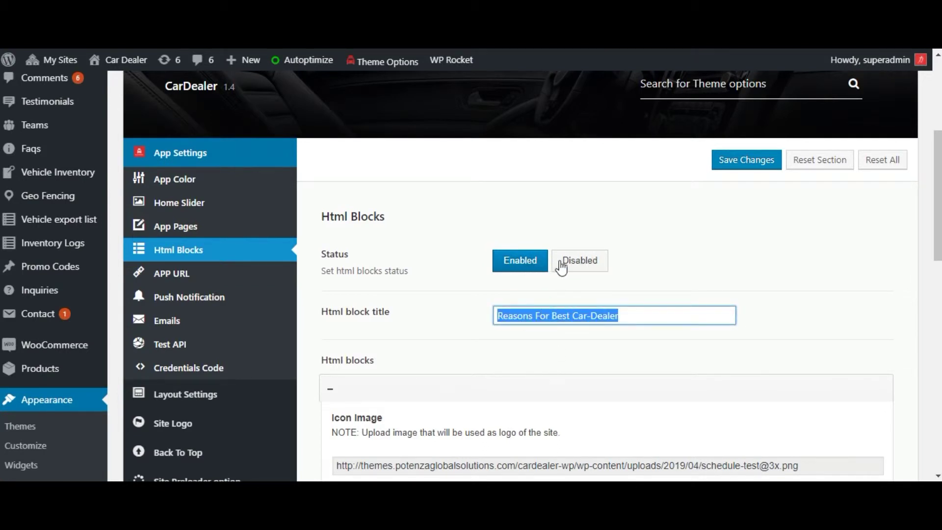
click(577, 267)
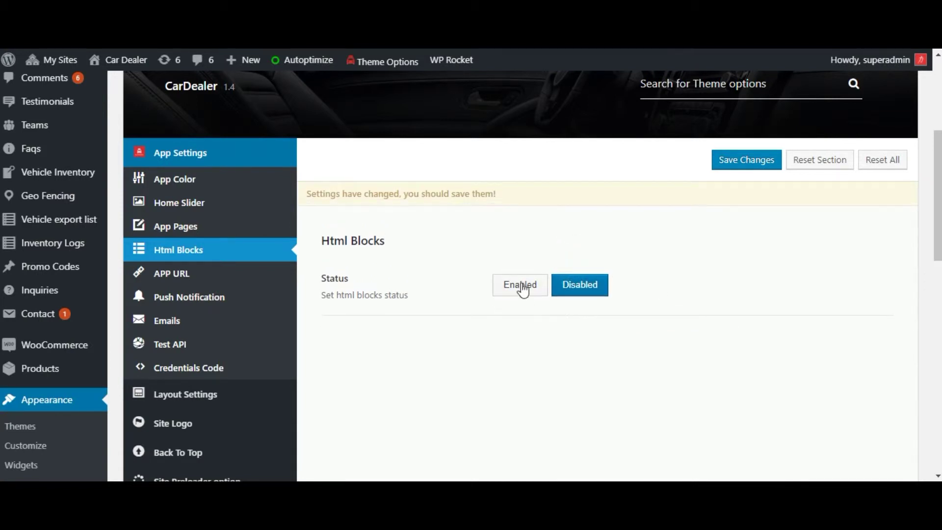
click(521, 286)
scroll(697, 290, down, 5)
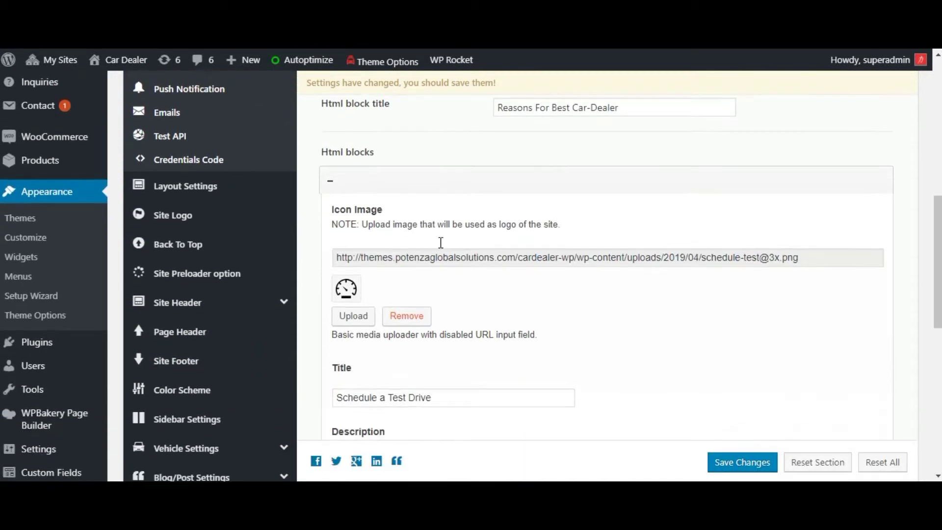
click(336, 179)
click(336, 180)
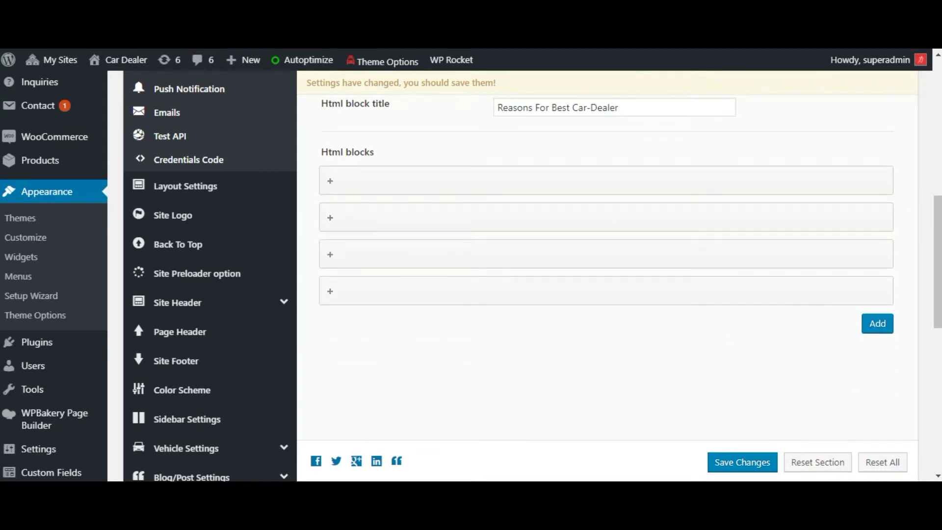
Check the app's home screen to see the current reason blocks.
click(523, 492)
click(626, 413)
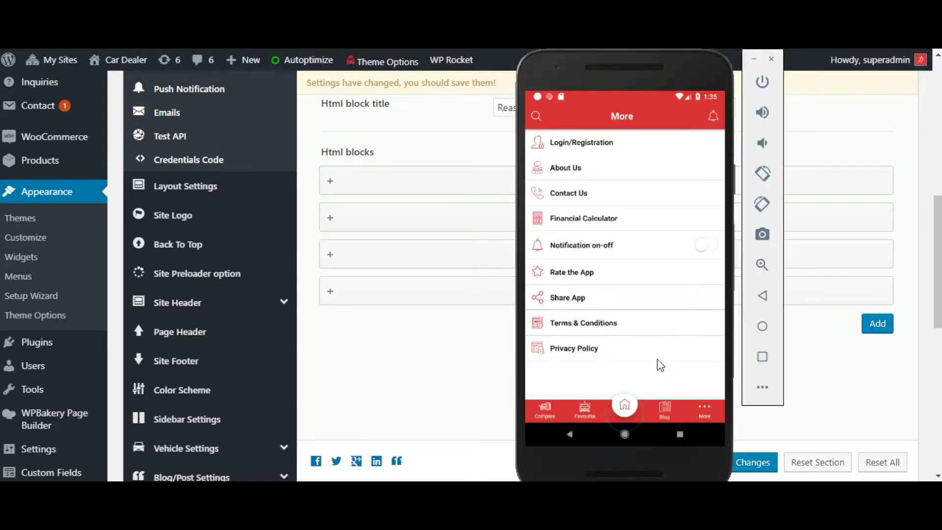
scroll(581, 334, down, 5)
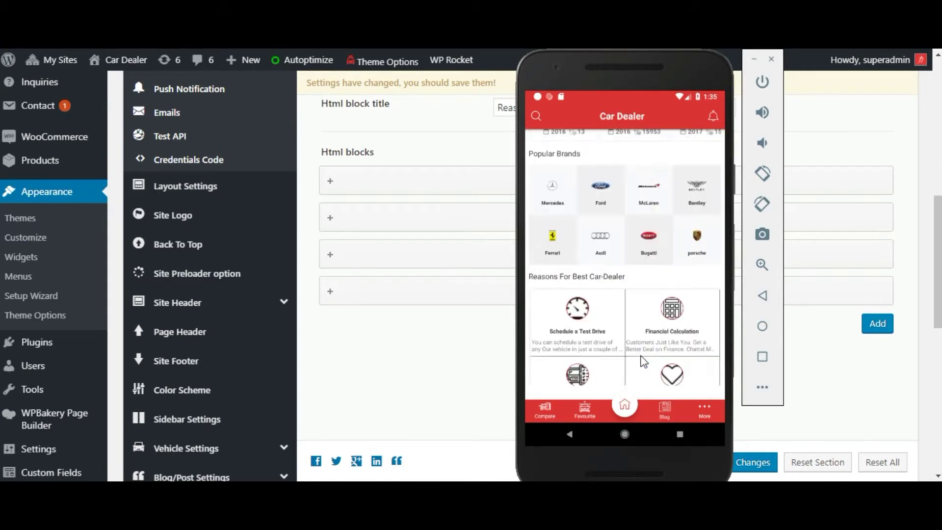
click(395, 364)
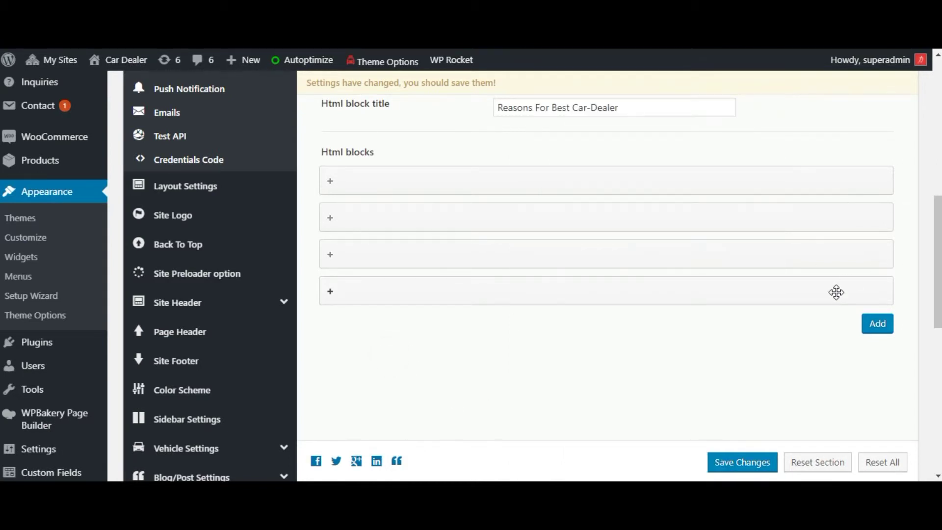
Expand the fourth Favourites block, remove its icon image, and delete the block.
click(836, 293)
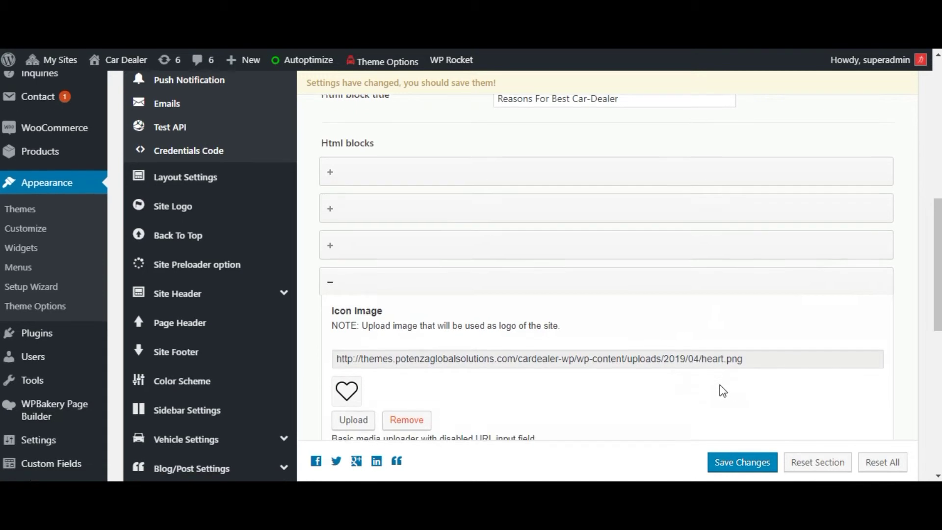
scroll(723, 391, down, 3)
click(404, 299)
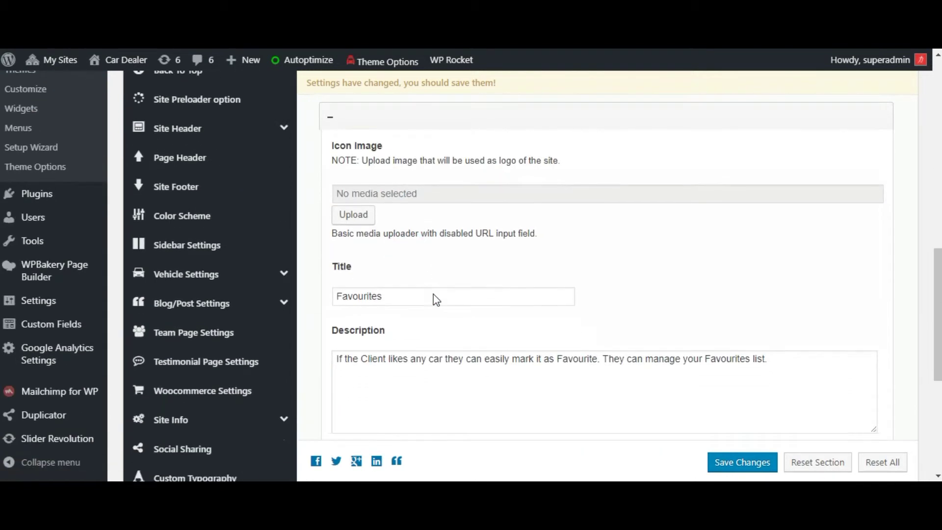
scroll(436, 299, down, 1)
scroll(541, 311, down, 2)
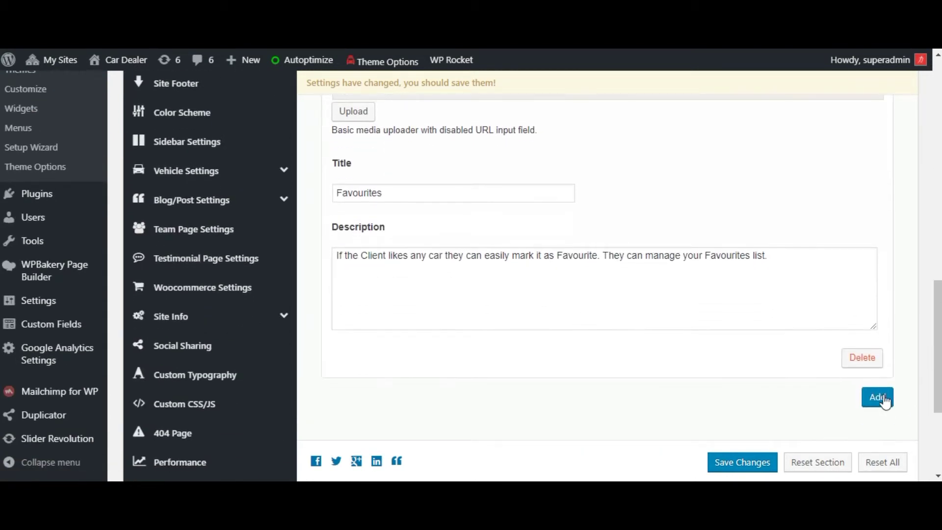
click(865, 359)
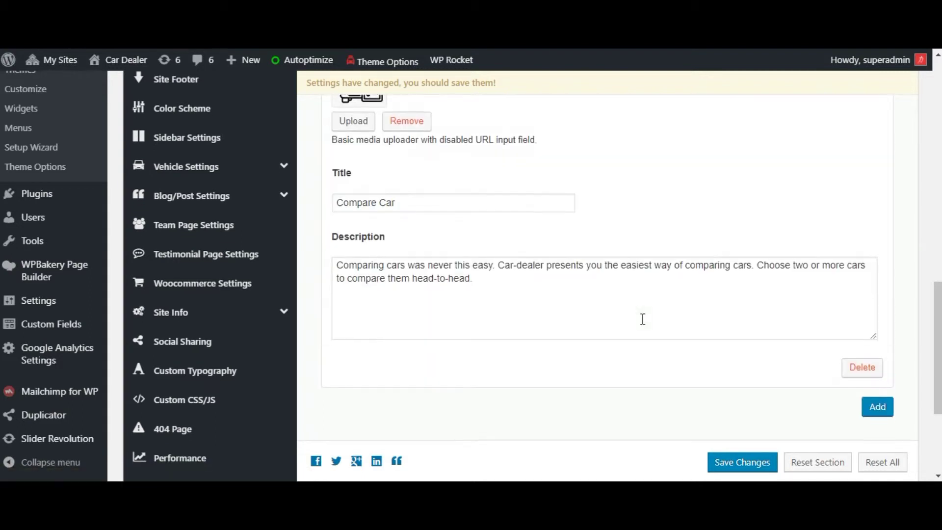
scroll(642, 329, down, 2)
scroll(641, 328, up, 6)
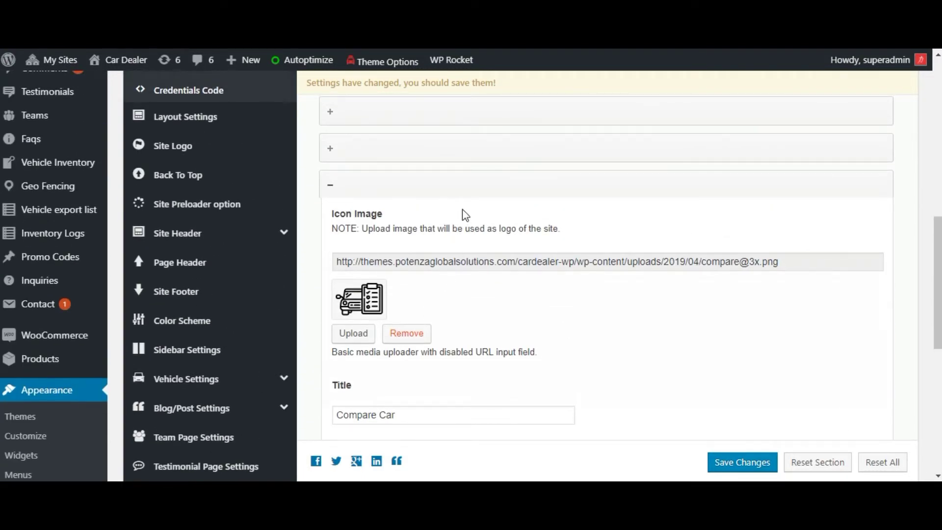
click(473, 185)
scroll(473, 196, down, 3)
scroll(474, 197, up, 4)
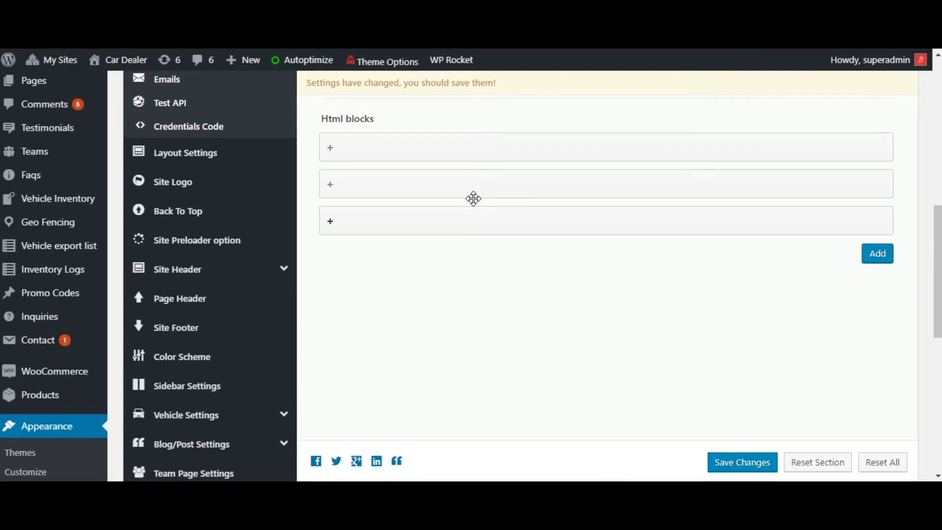
scroll(474, 198, up, 4)
Save Html Blocks, refresh the app to confirm three reason cards, then open APP URL.
click(748, 92)
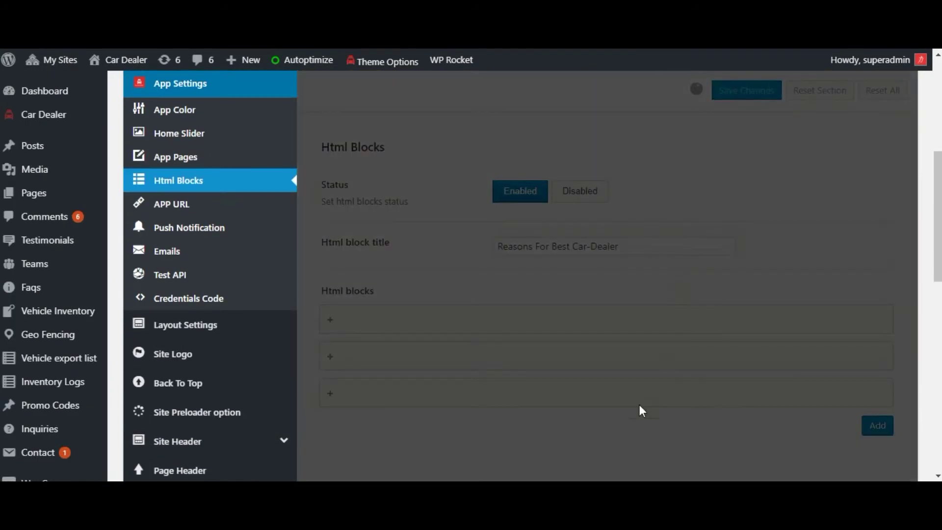
key(alt+Tab)
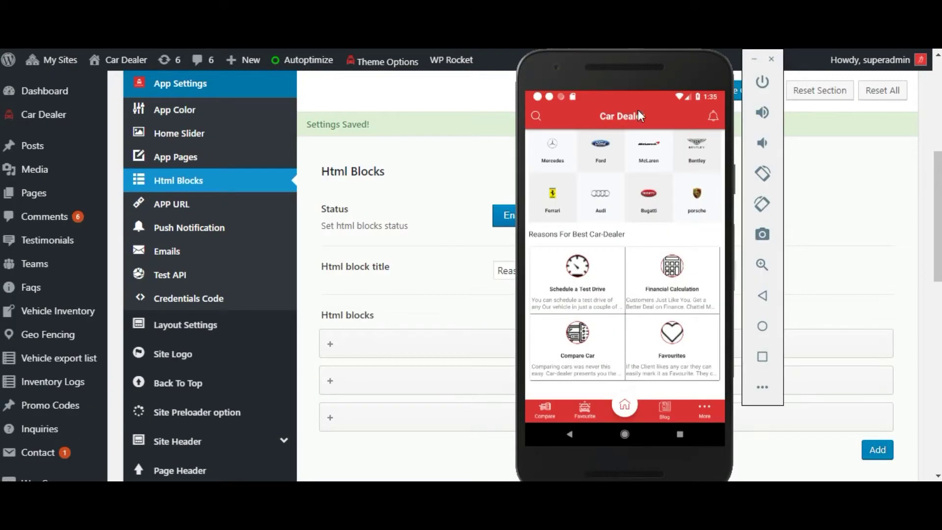
click(638, 105)
drag(621, 149, 649, 364)
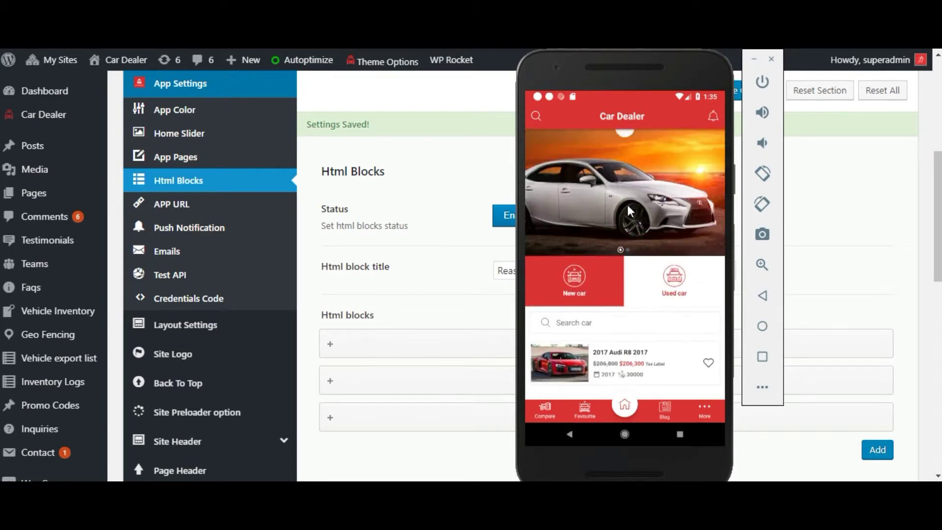
drag(631, 205, 619, 348)
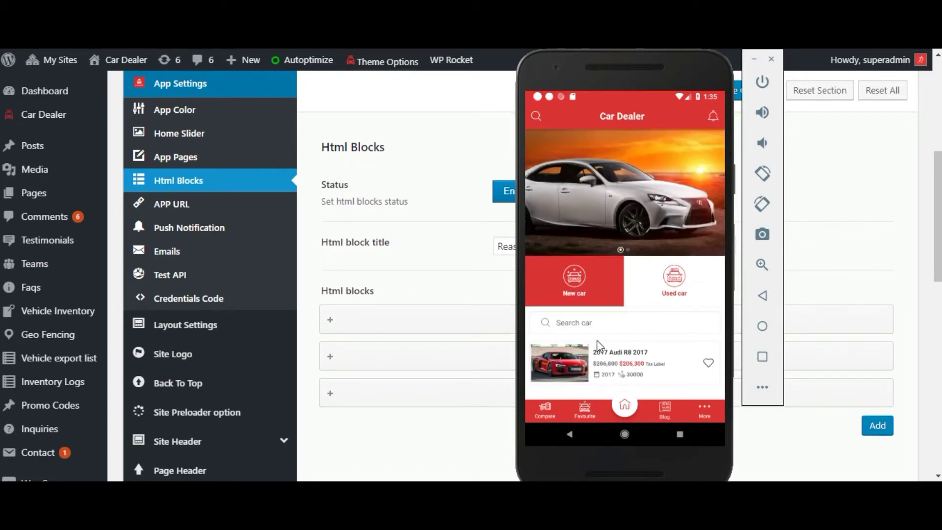
drag(607, 340, 616, 264)
drag(631, 343, 640, 309)
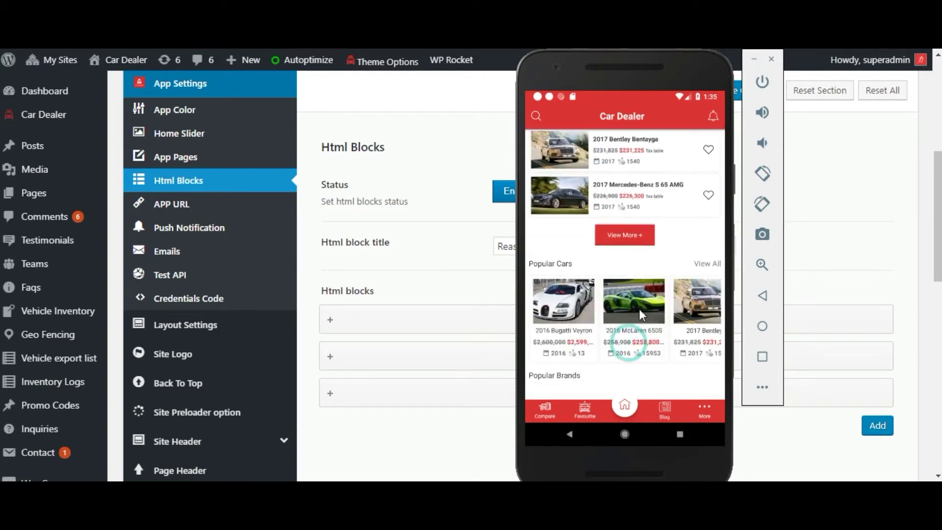
drag(647, 363, 654, 264)
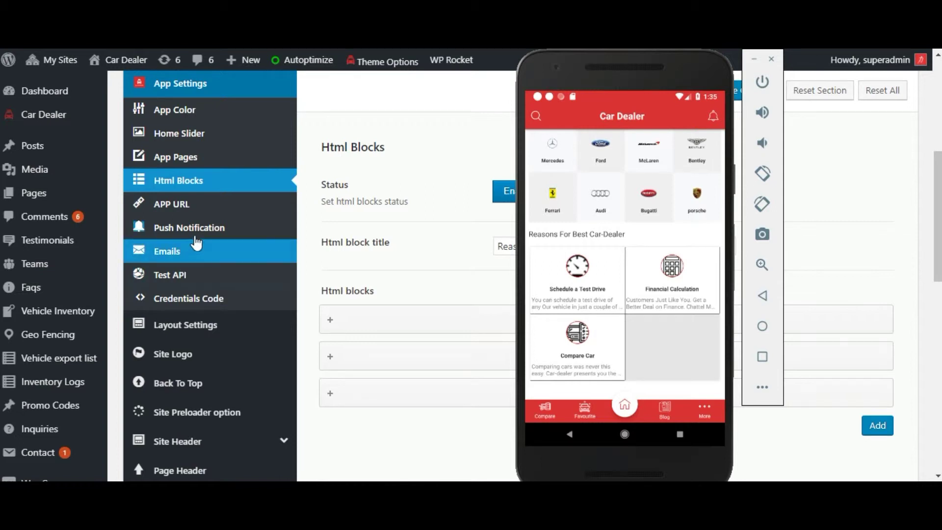
click(210, 208)
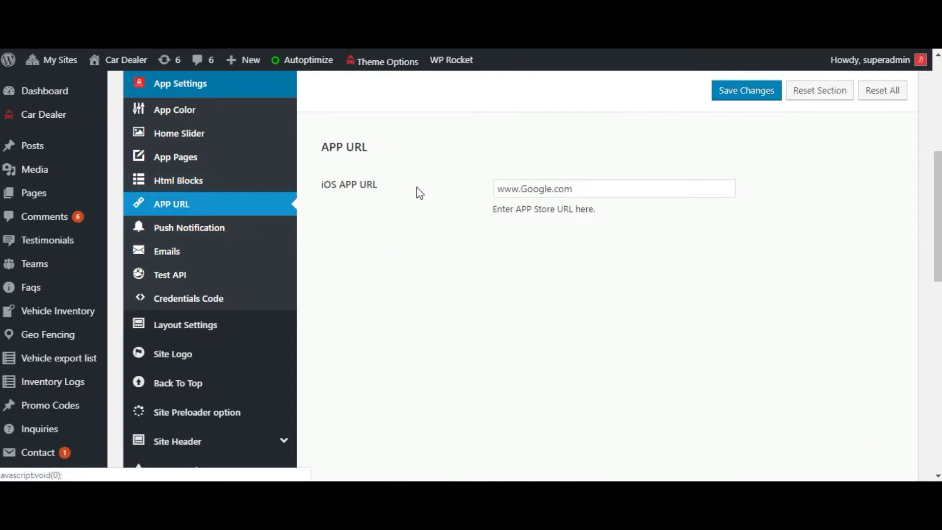
Review the App Store URL help text and the Push Notification Android Legacy server key.
triple_click(522, 210)
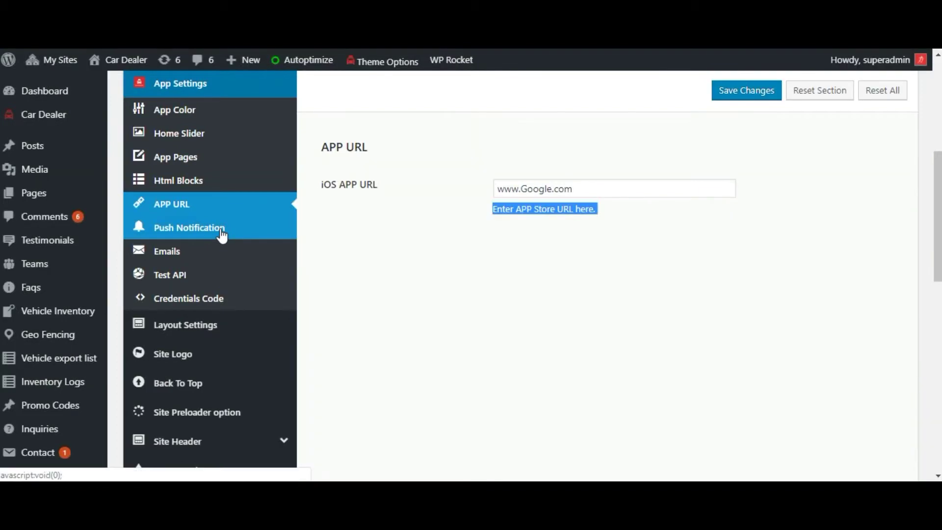
click(222, 236)
click(475, 226)
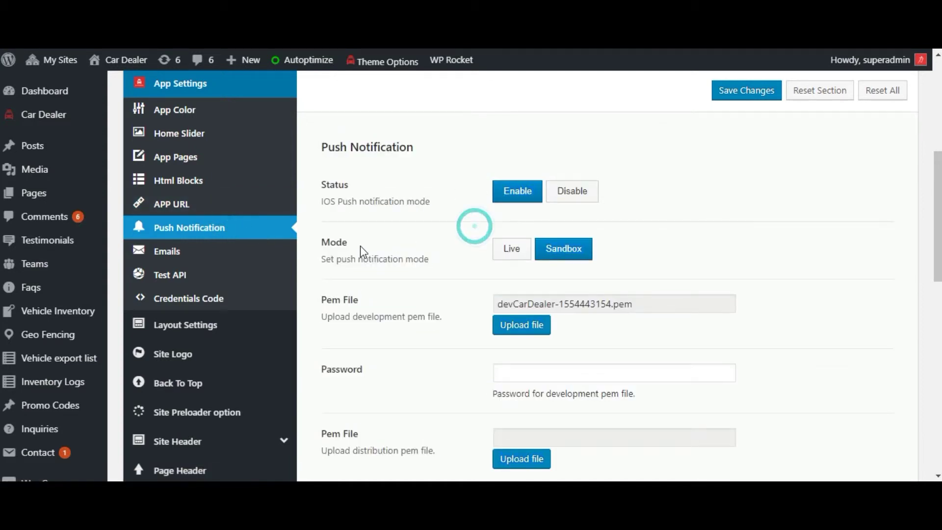
scroll(510, 331, down, 6)
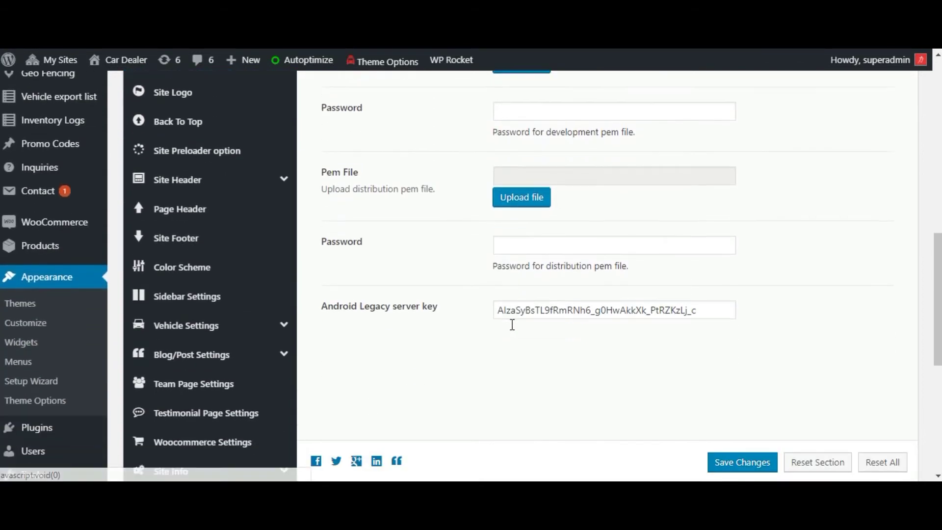
double_click(537, 293)
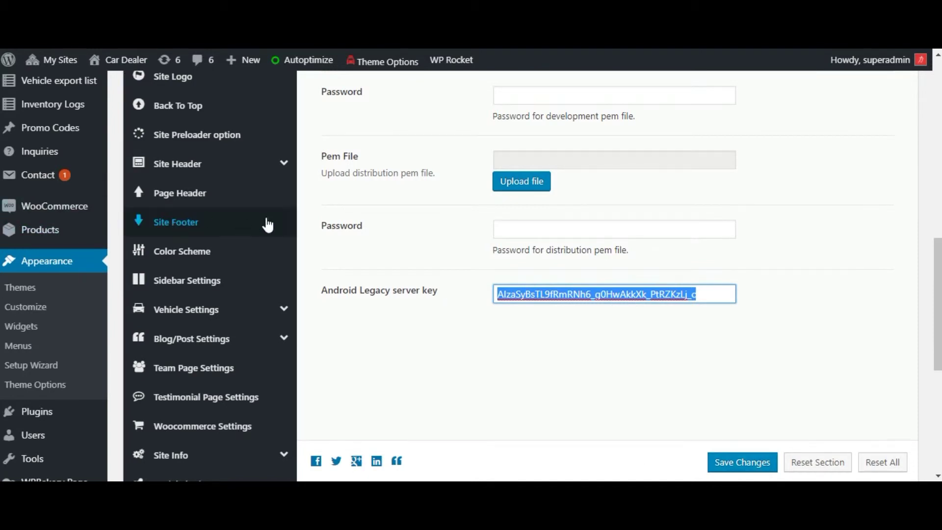
scroll(314, 223, up, 5)
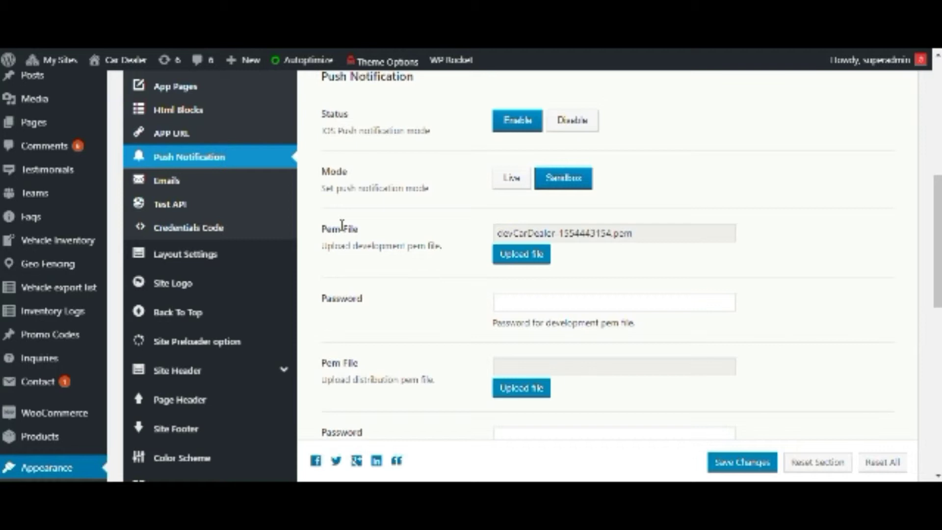
scroll(342, 225, up, 3)
After viewing Emails, run the Test API Check and select its 'PGS CarDealer API working fine' result.
click(168, 320)
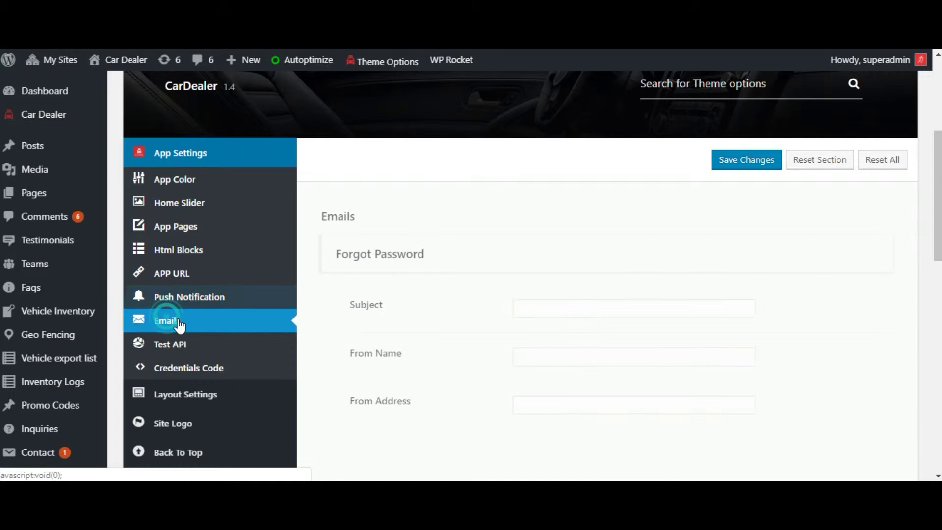
scroll(652, 345, down, 2)
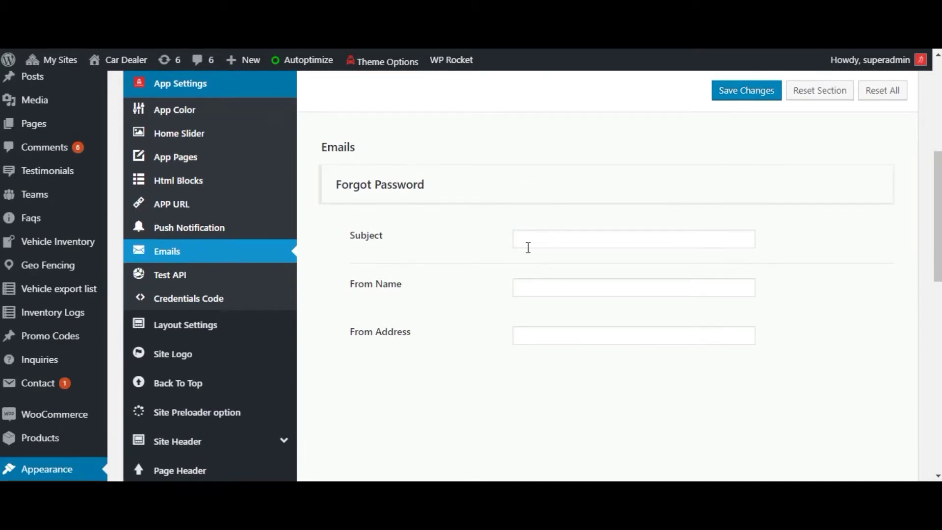
click(184, 285)
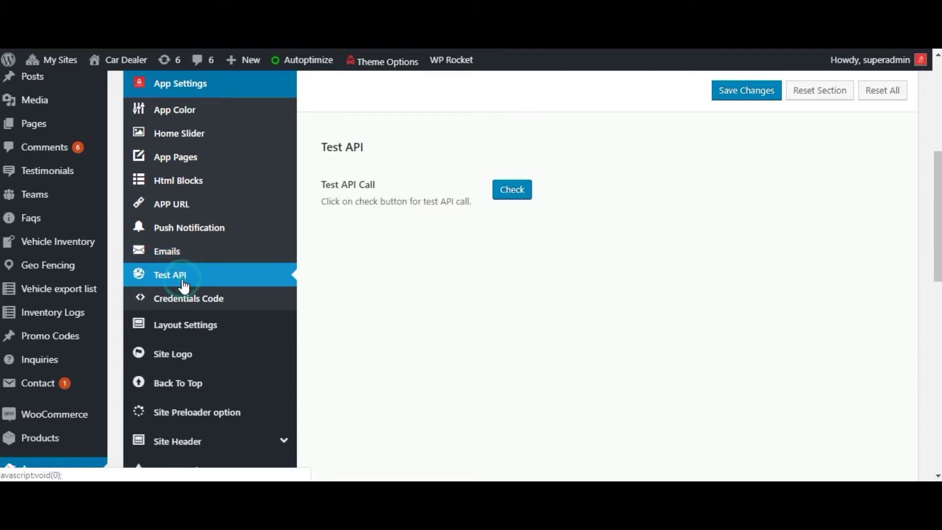
click(507, 192)
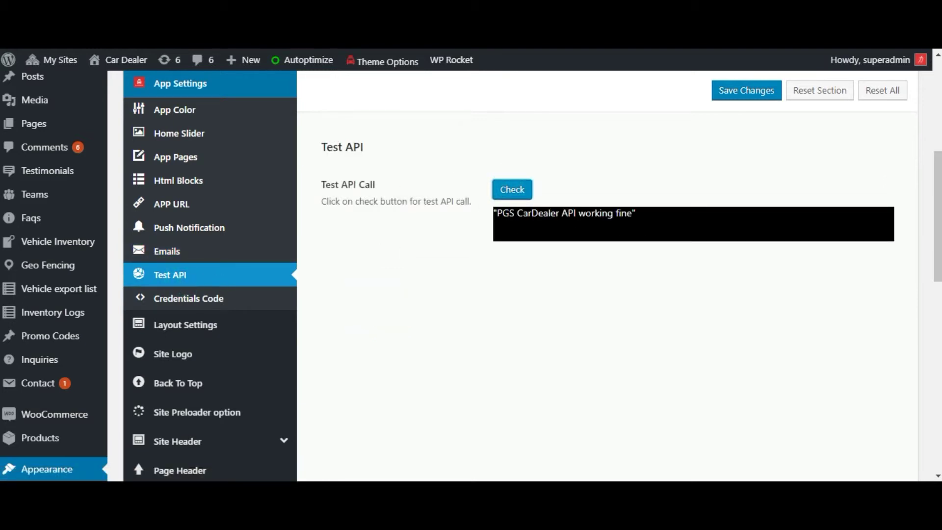
triple_click(522, 212)
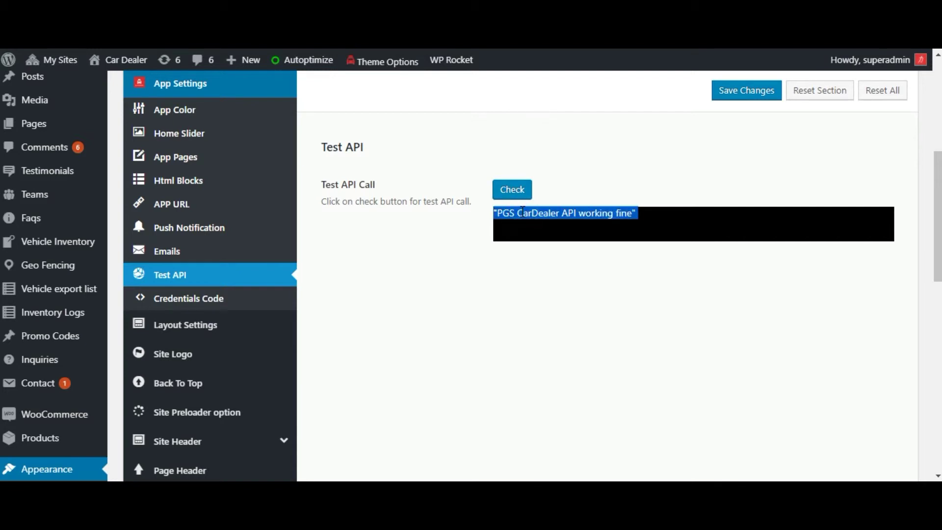
In the emulator, open the 2017 Audi R8 details and expand then collapse its Description.
key(alt+Tab)
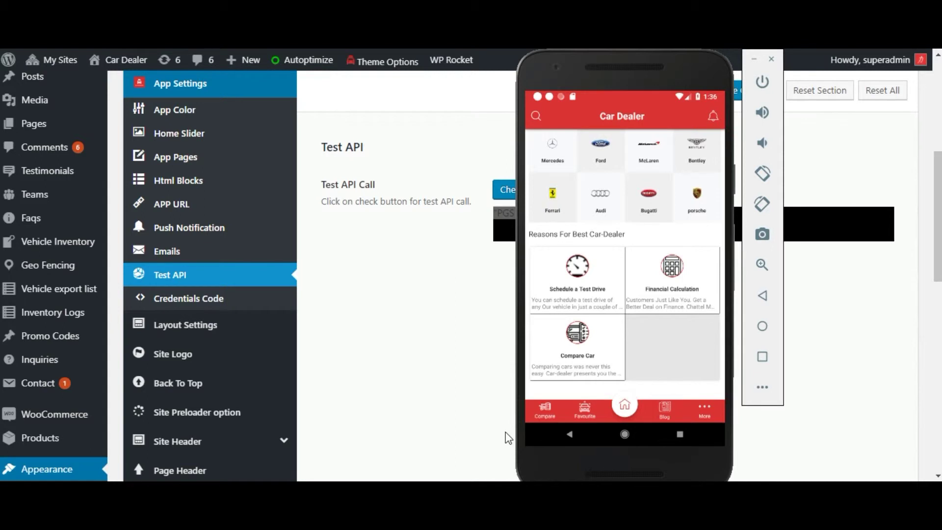
scroll(643, 252, up, 5)
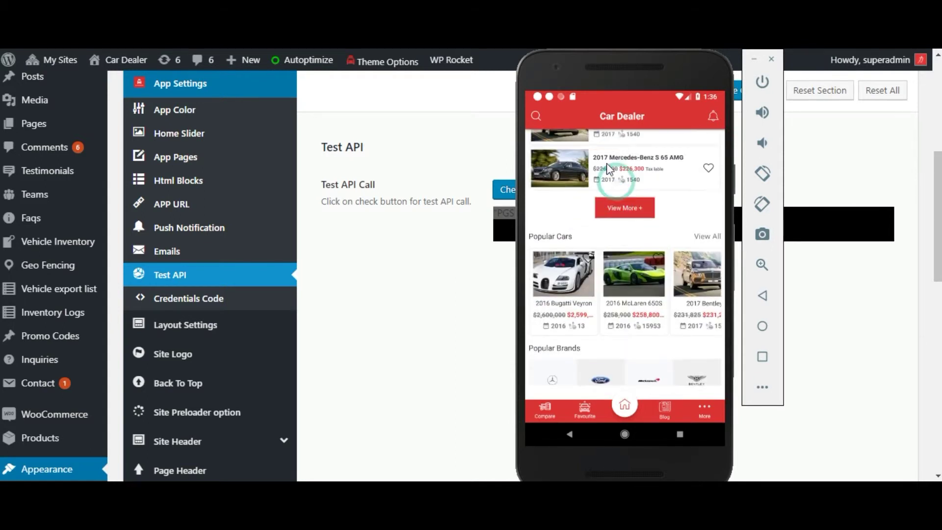
drag(606, 163, 632, 257)
click(577, 360)
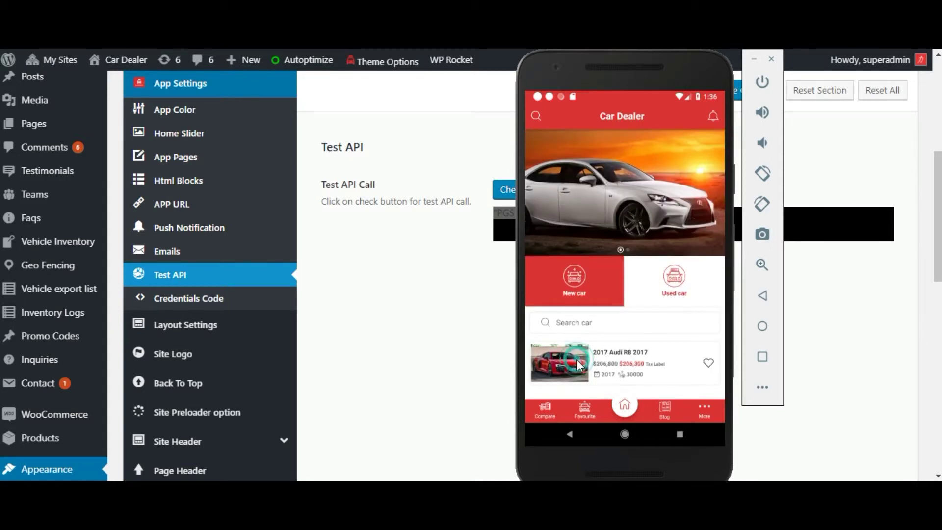
click(578, 364)
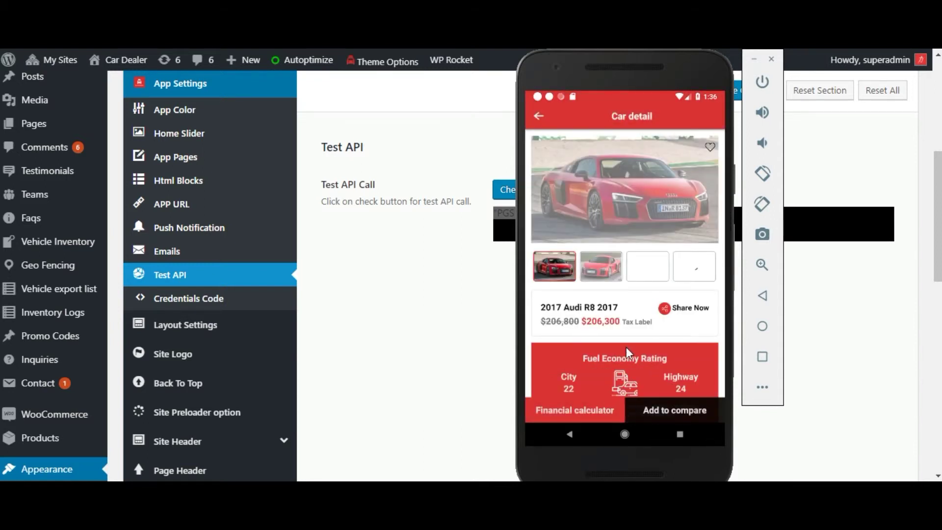
scroll(638, 363, down, 5)
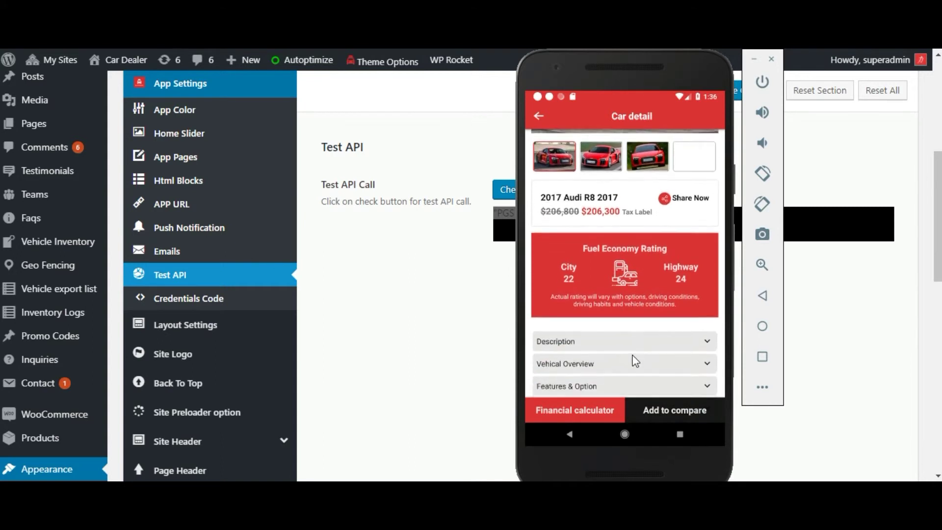
scroll(612, 234, up, 3)
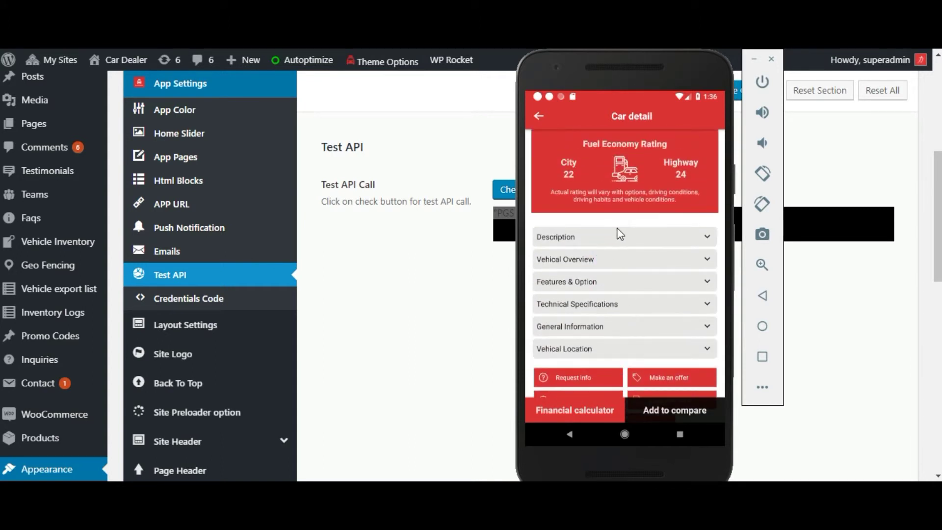
click(620, 241)
click(624, 237)
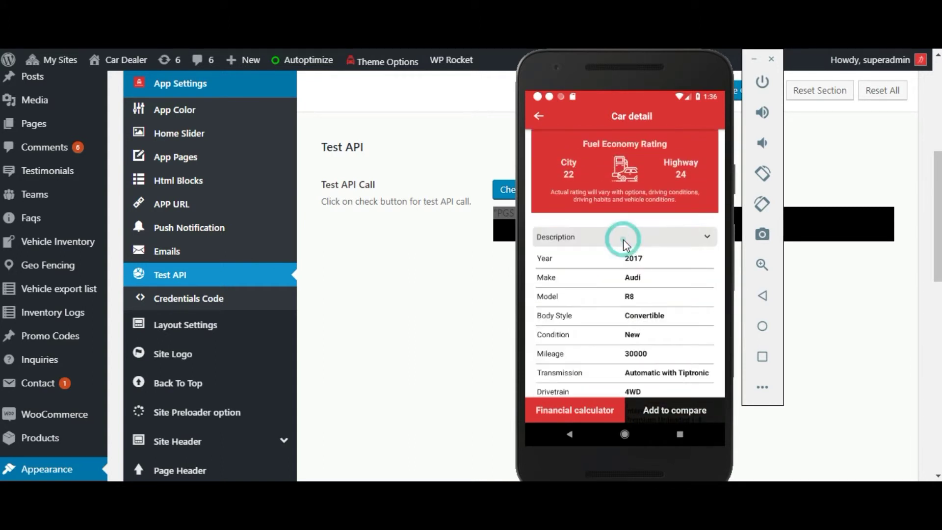
scroll(661, 132, down, 3)
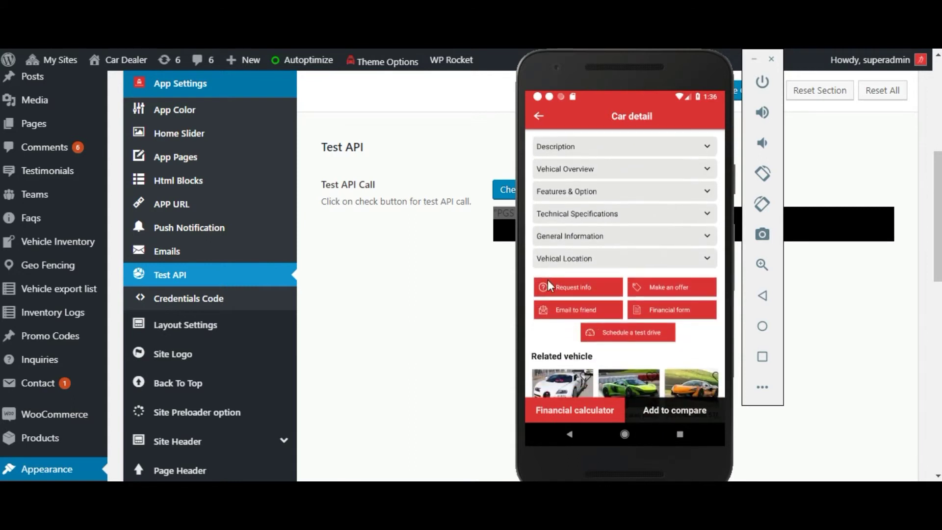
Preview the Audi R8's Request info and Financial forms, then return to the app's home screen.
click(591, 286)
key(Escape)
click(663, 310)
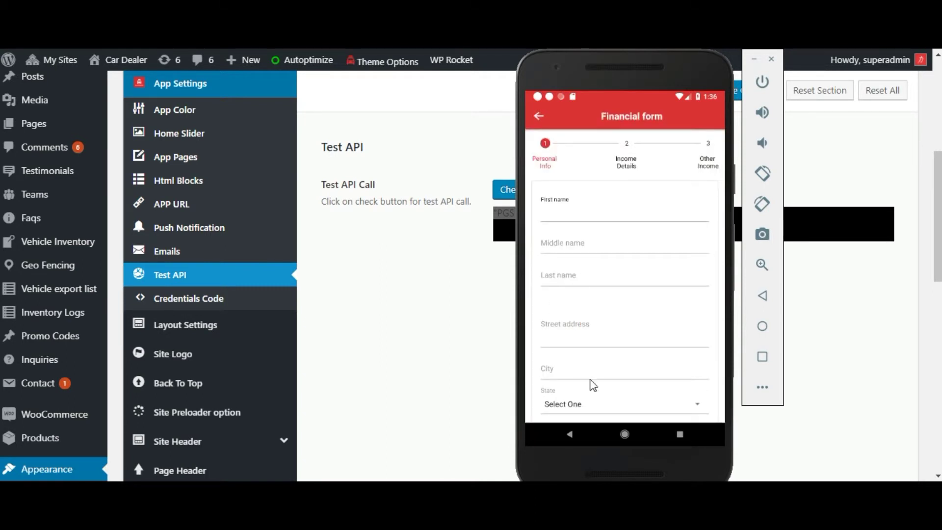
drag(603, 394, 638, 352)
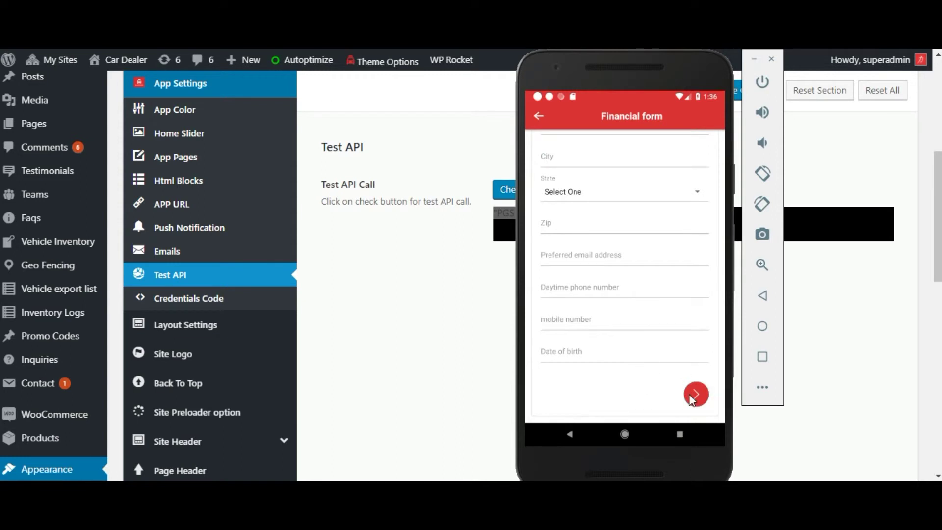
click(570, 433)
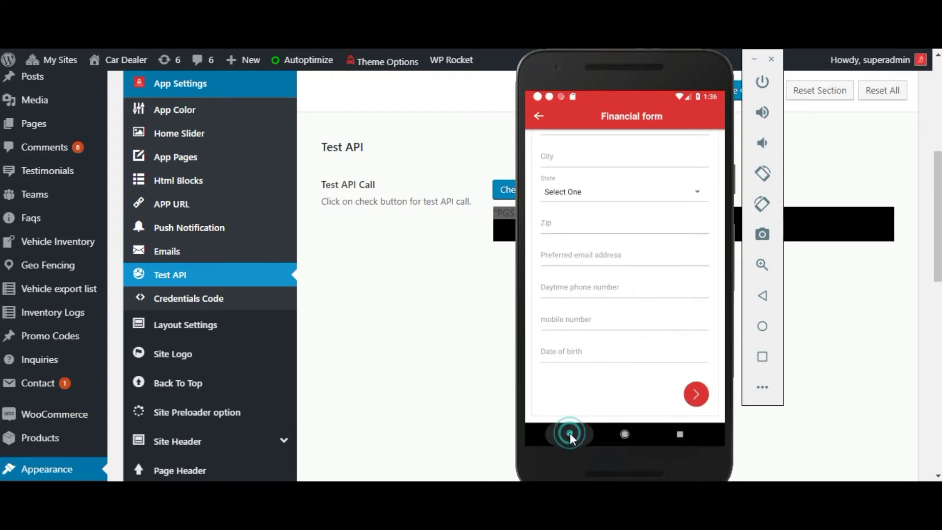
click(540, 116)
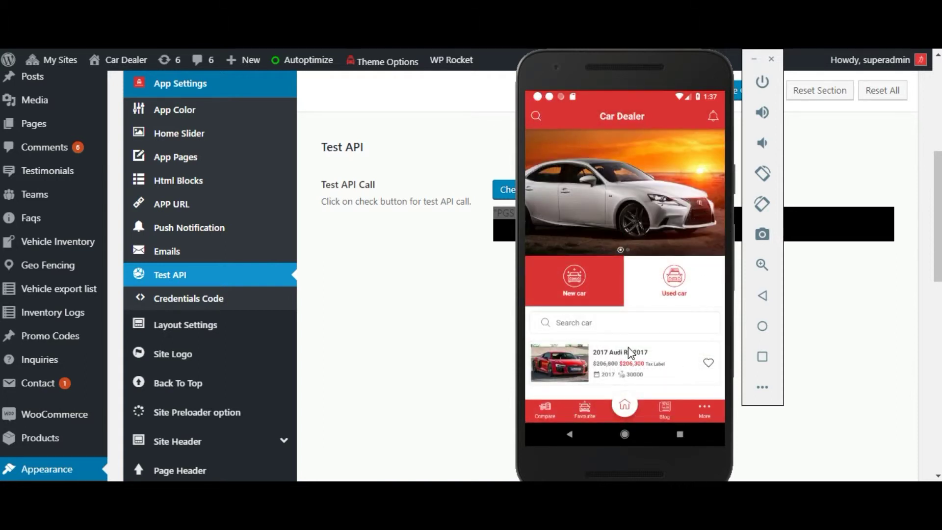
In the Financial Calculator, compute a 50000 loan with 10000 down over 40 months, then clear it.
click(705, 408)
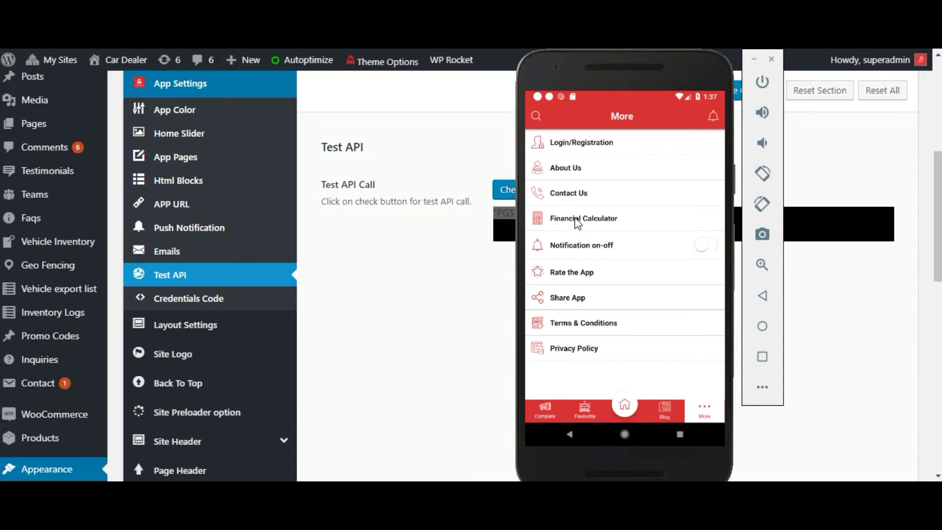
click(601, 222)
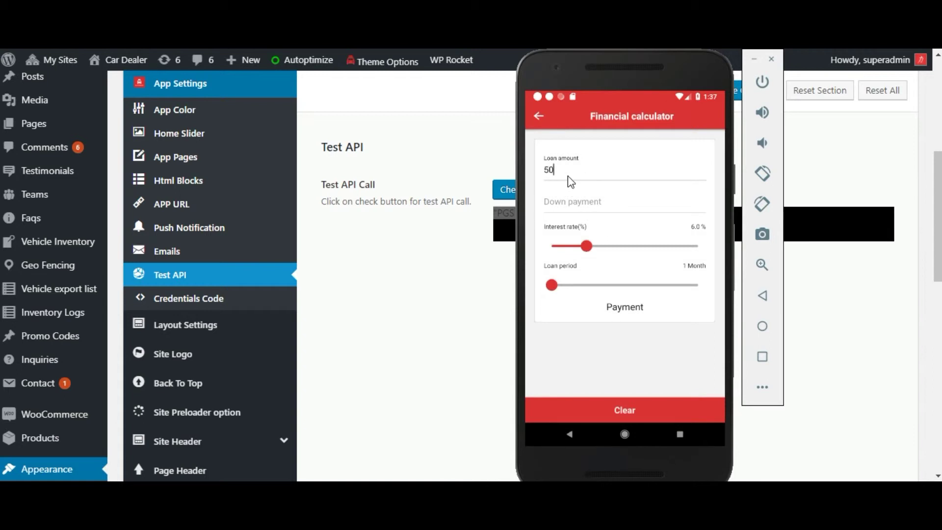
key(Tab)
text(10000)
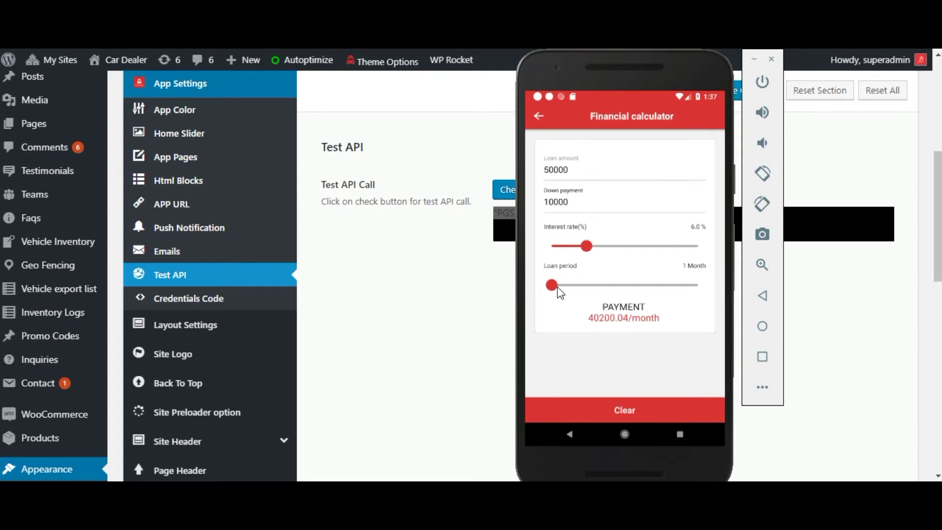
drag(553, 285, 621, 285)
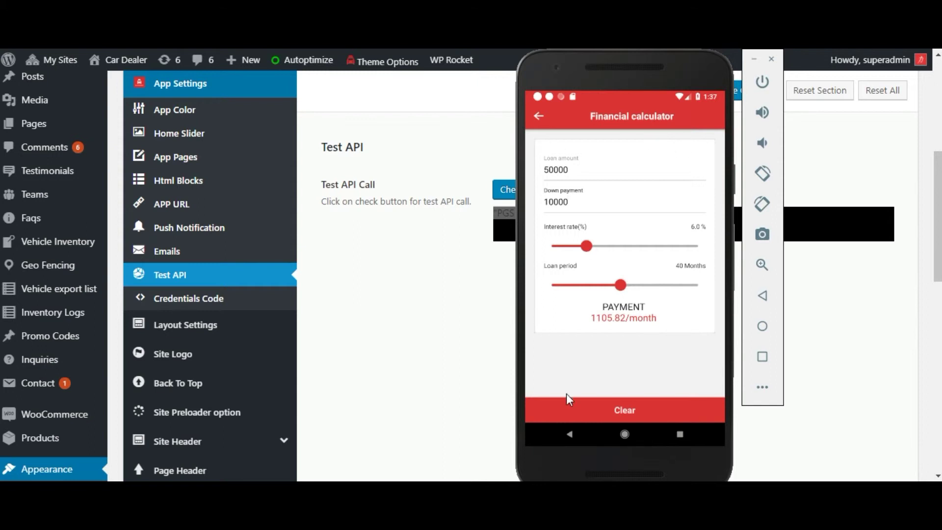
click(614, 405)
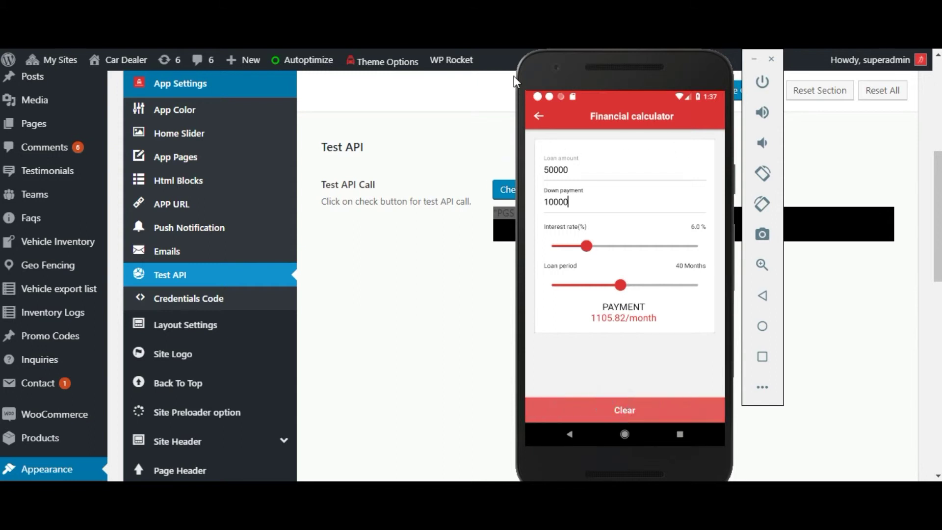
Close the calculator and preview the Sign up, Sign in and Forgot Password screens, returning to More.
click(541, 116)
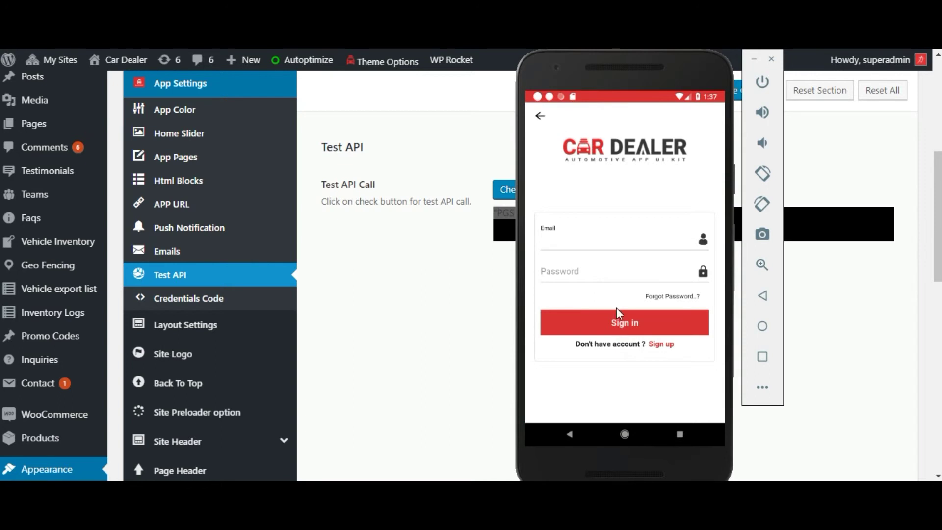
click(659, 345)
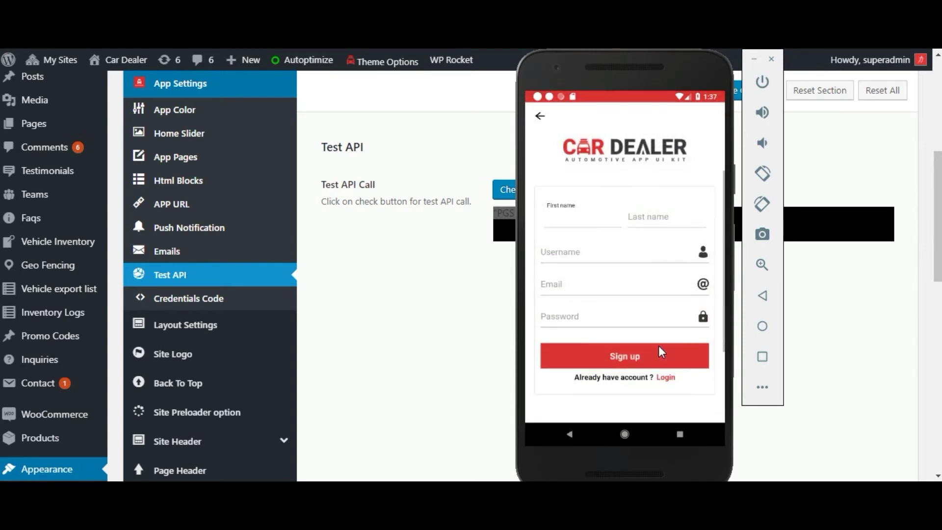
click(540, 116)
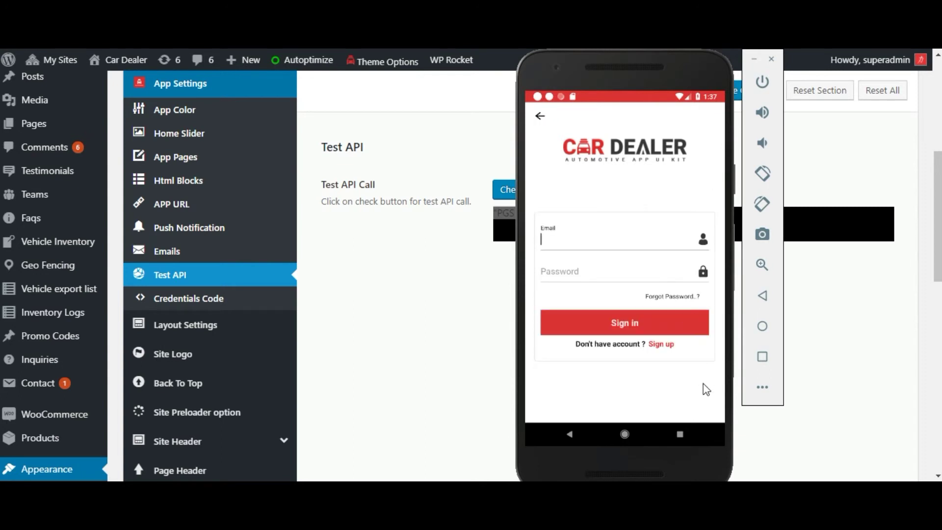
click(671, 290)
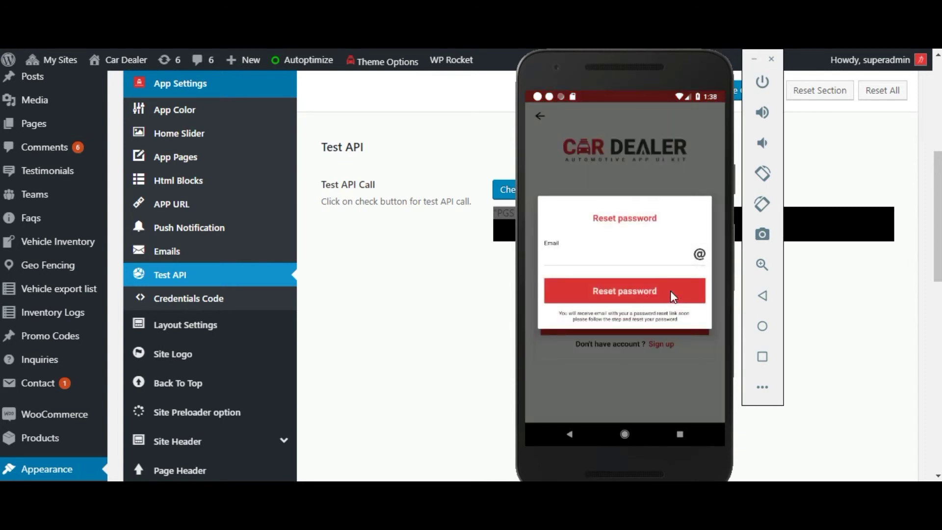
click(641, 254)
click(642, 356)
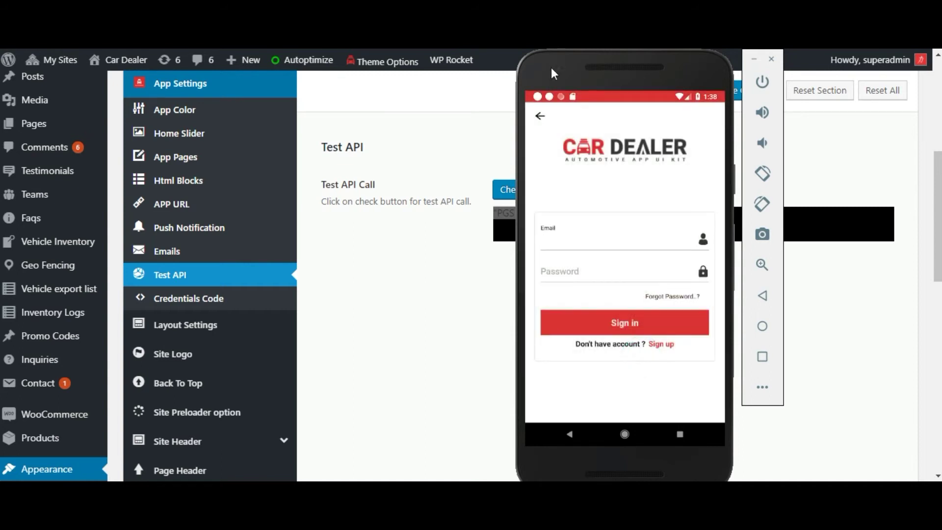
click(540, 118)
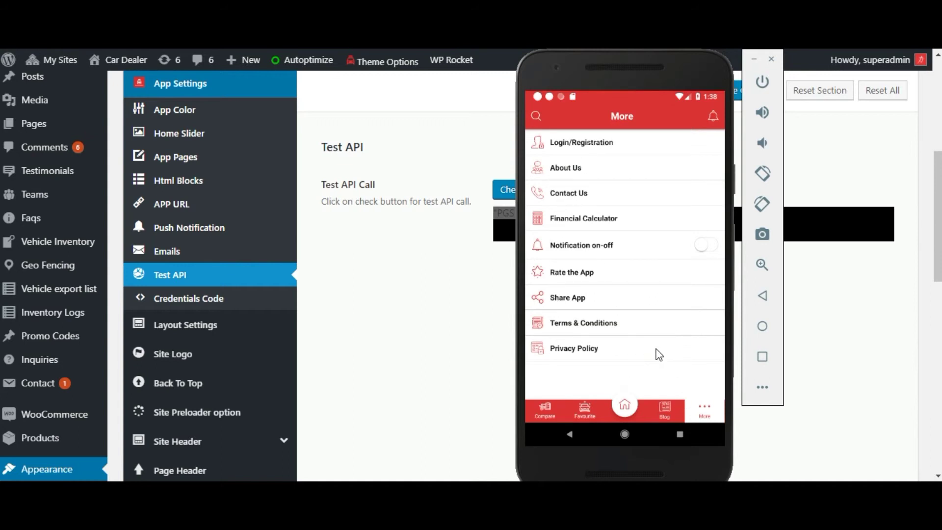
Read the 'Buy your dream car' blog post, then go back to the Blog list and Home.
click(666, 409)
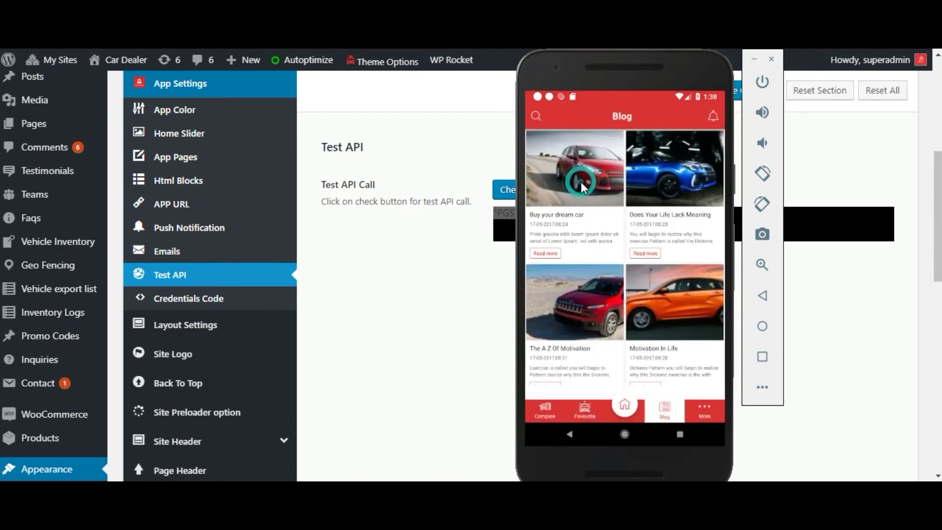
click(582, 183)
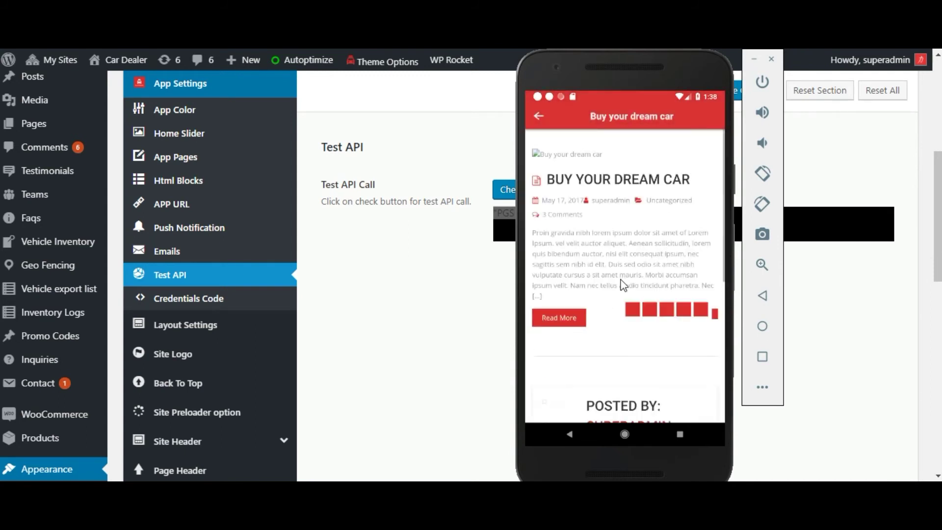
drag(646, 353, 641, 236)
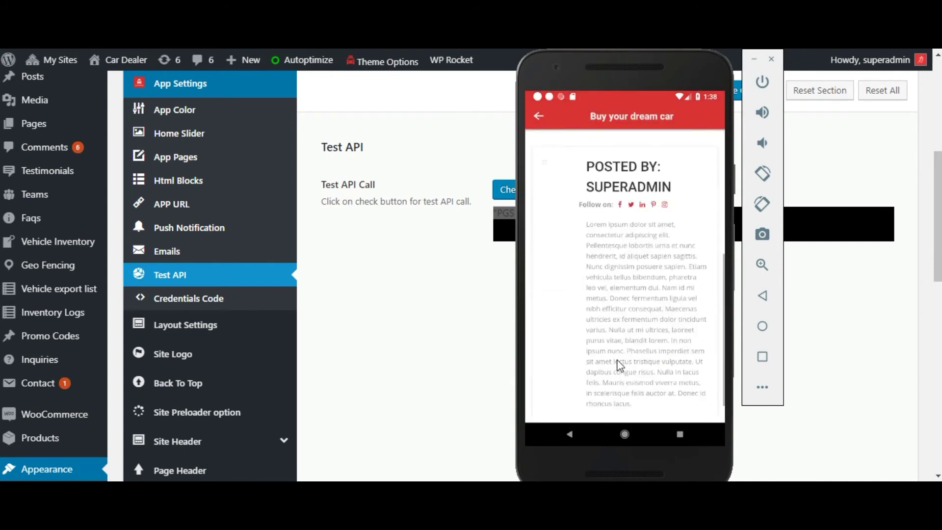
click(569, 434)
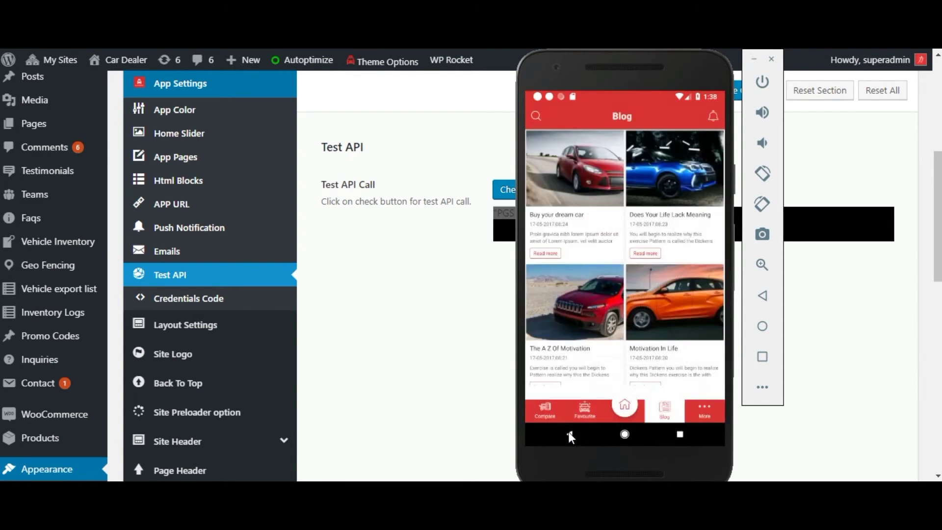
click(628, 405)
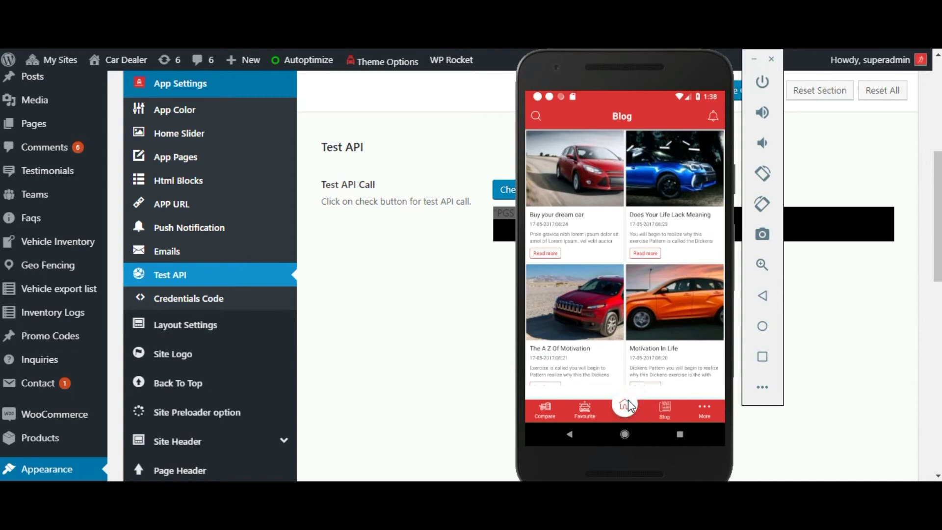
Favourite the Audi R8, Bentley Bentayga and Mercedes-Benz S 65 AMG, then unfavourite the Audi R8 in Favourites.
click(707, 365)
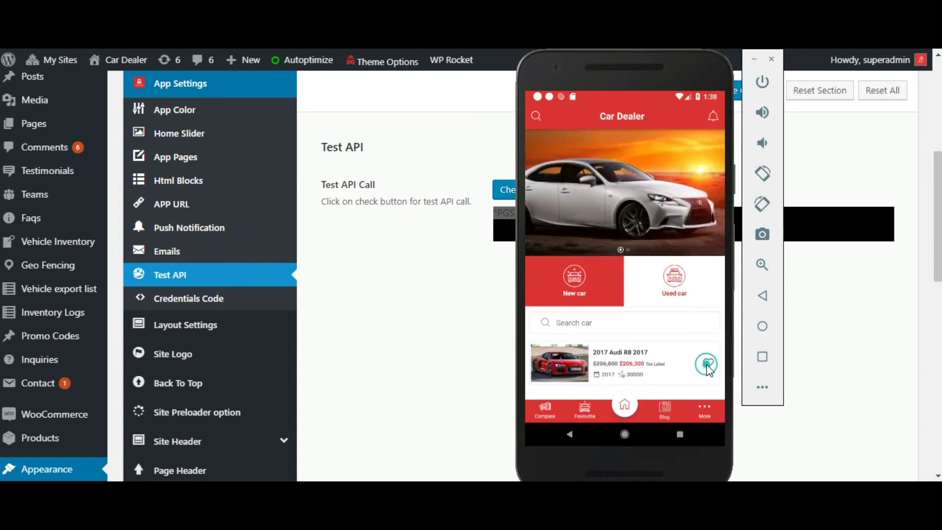
drag(657, 344, 652, 220)
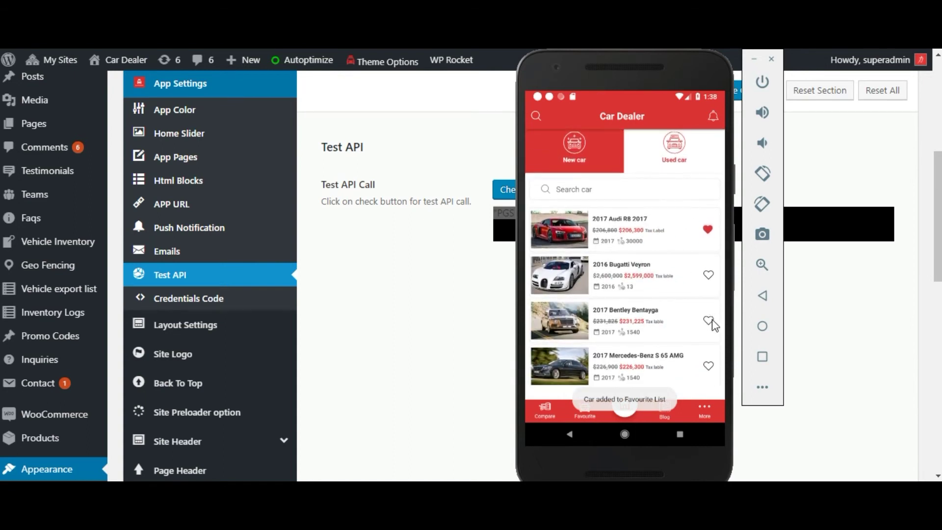
click(709, 319)
click(707, 370)
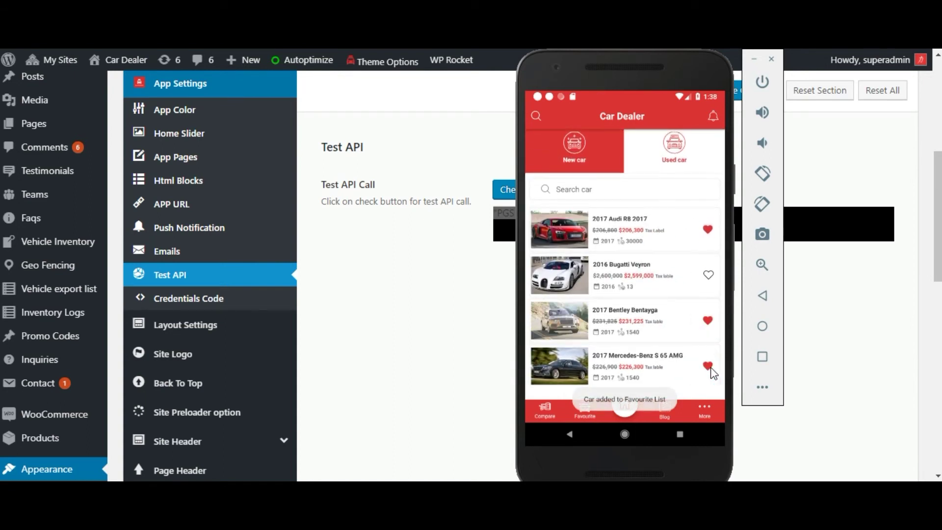
click(590, 416)
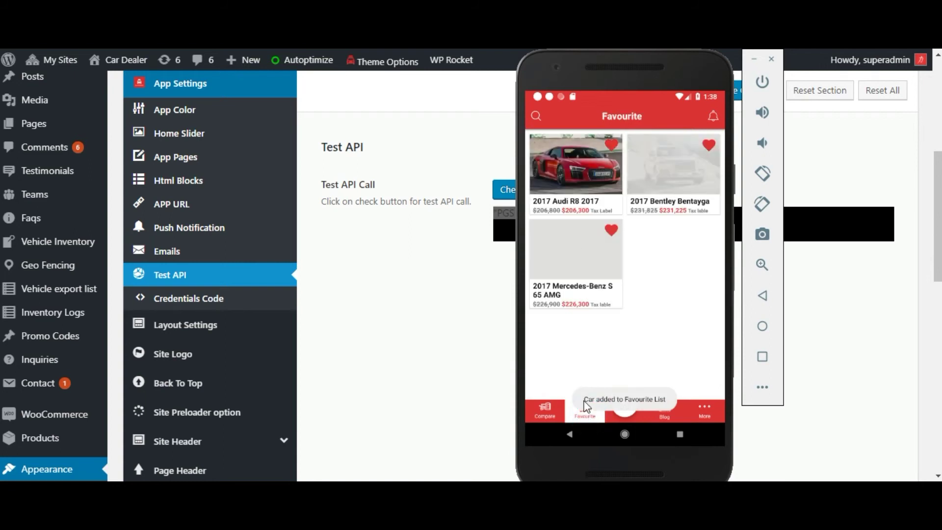
click(617, 143)
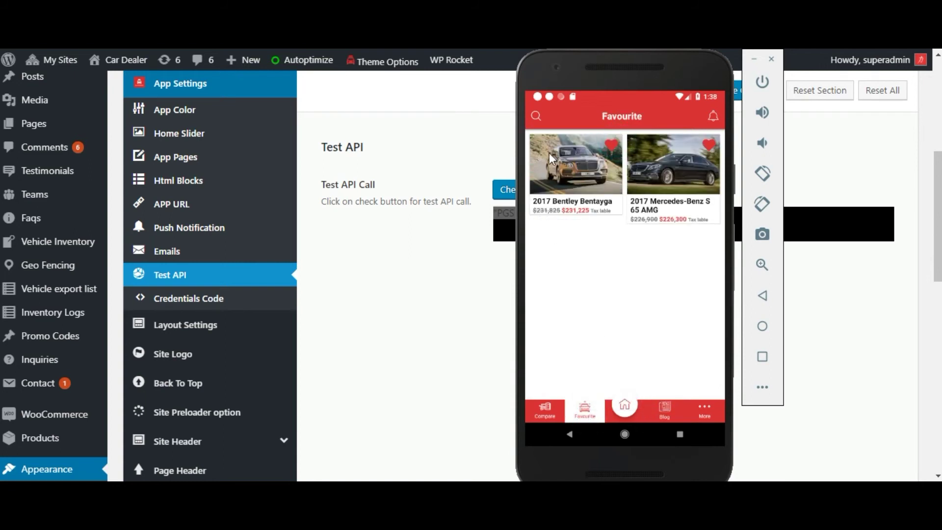
click(536, 117)
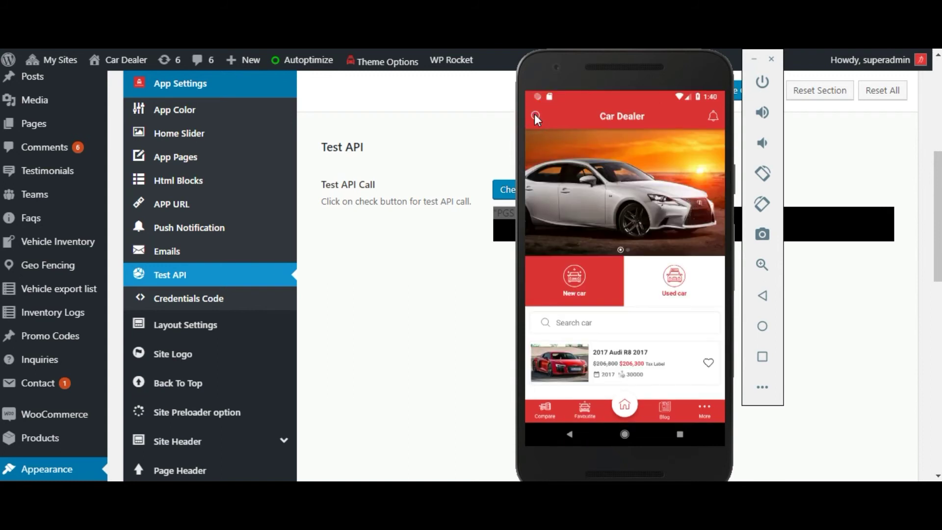
click(535, 115)
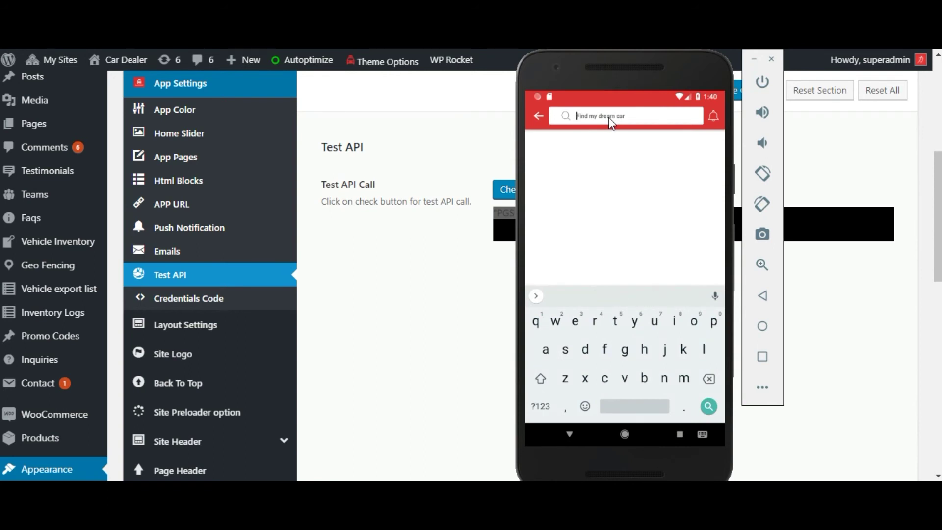
text(2017)
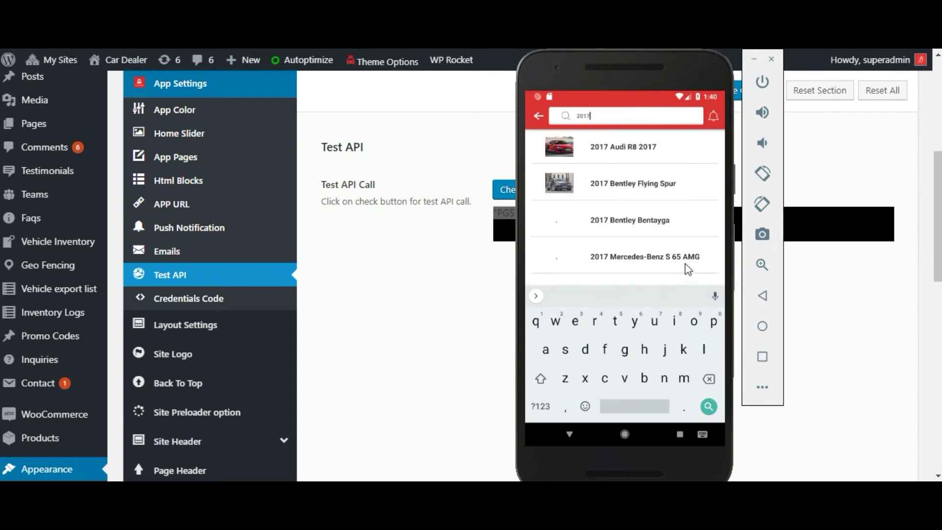
click(621, 179)
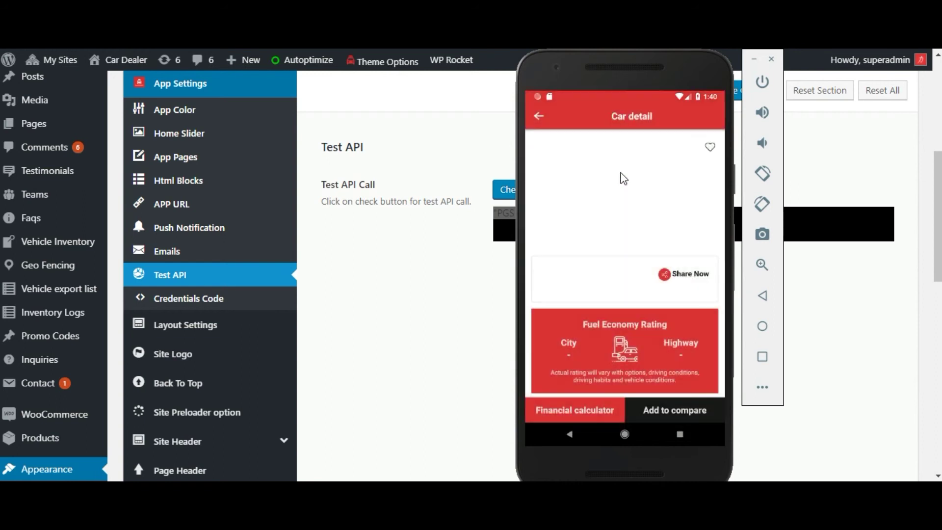
drag(628, 335, 638, 222)
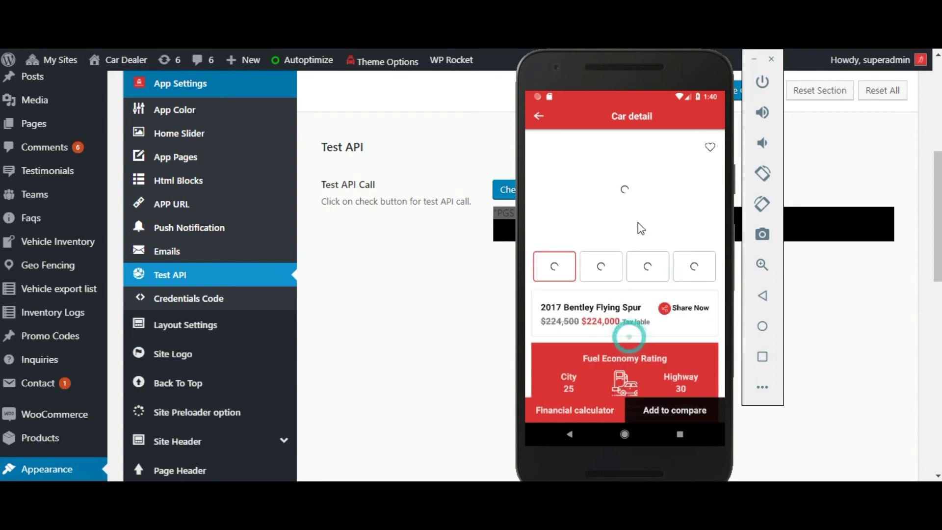
drag(638, 345, 630, 201)
scroll(642, 184, up, 4)
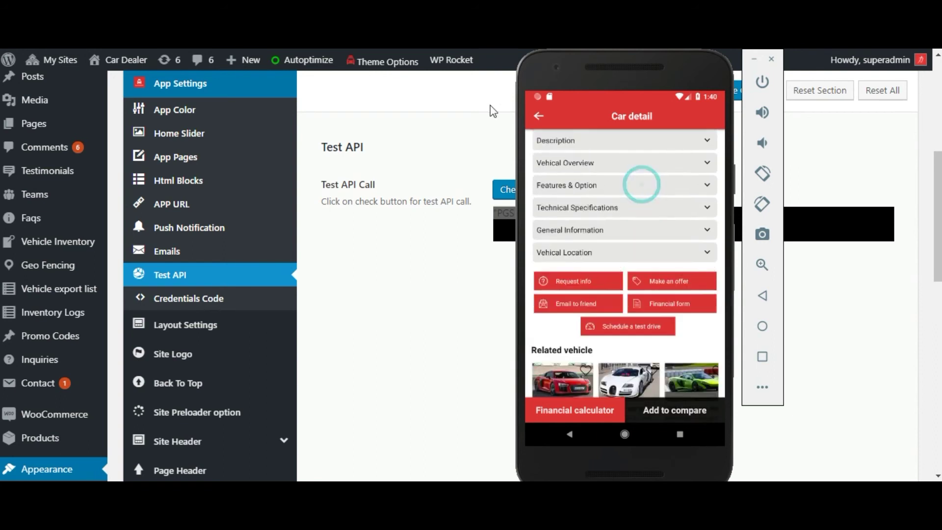
click(540, 117)
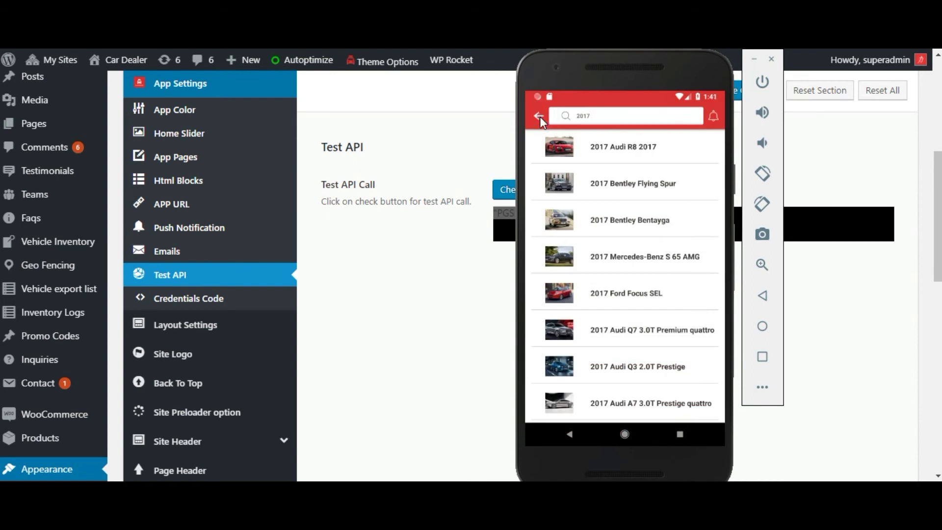
click(540, 117)
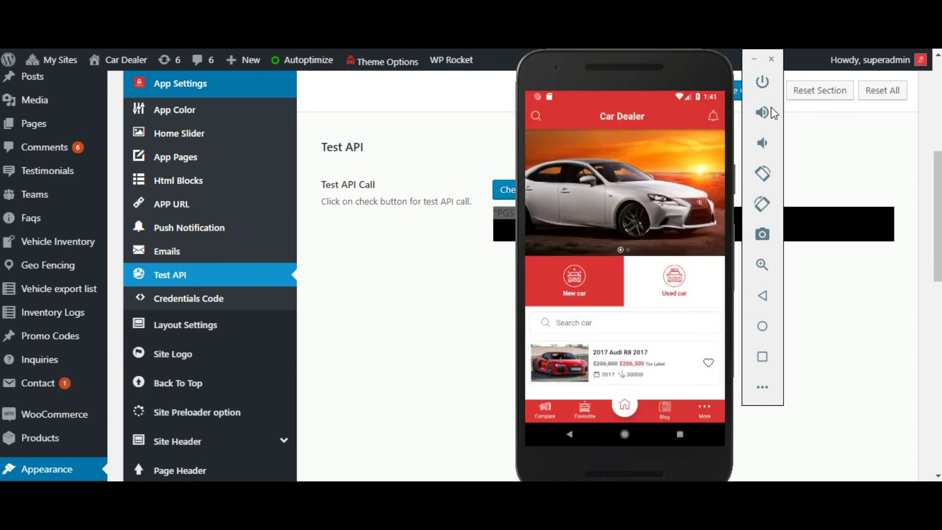
click(712, 116)
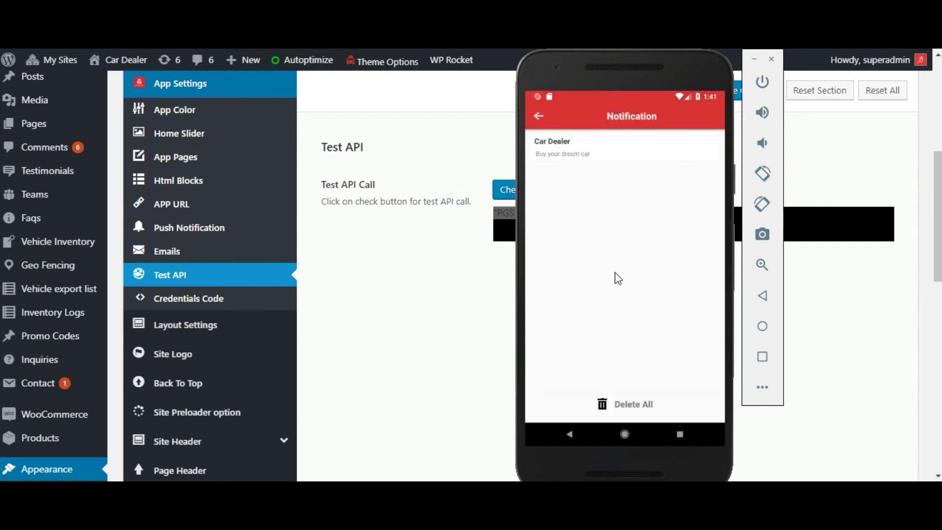
On the Compare screen, select the 2017 Audi R8 and the 2016 Bugatti Veyron.
click(538, 117)
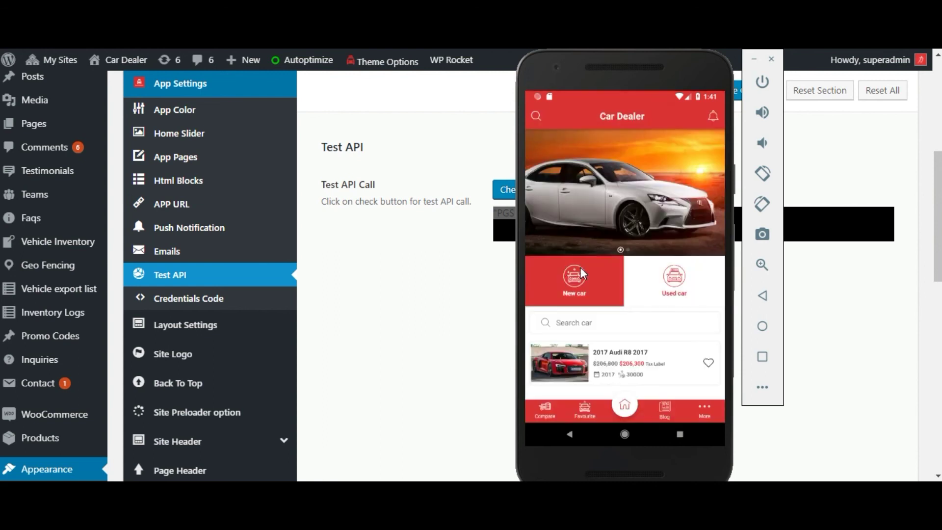
click(540, 409)
click(586, 313)
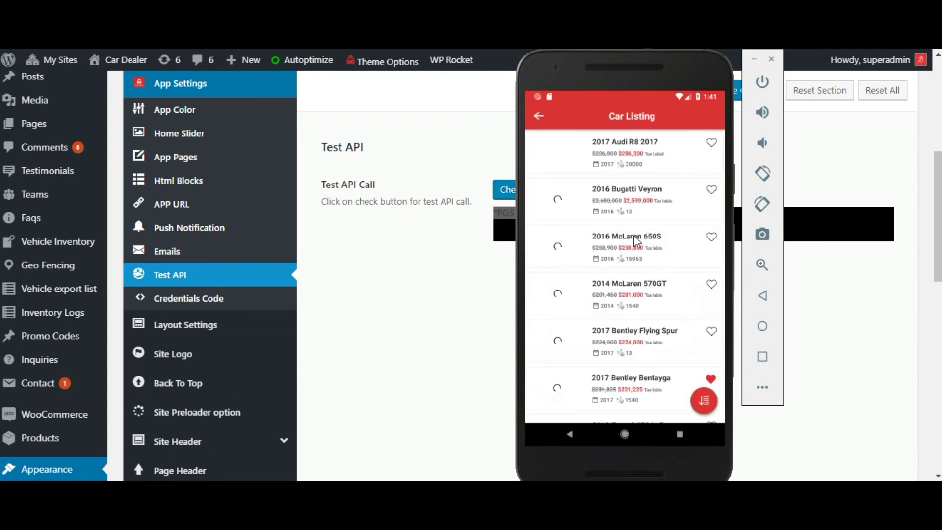
click(630, 149)
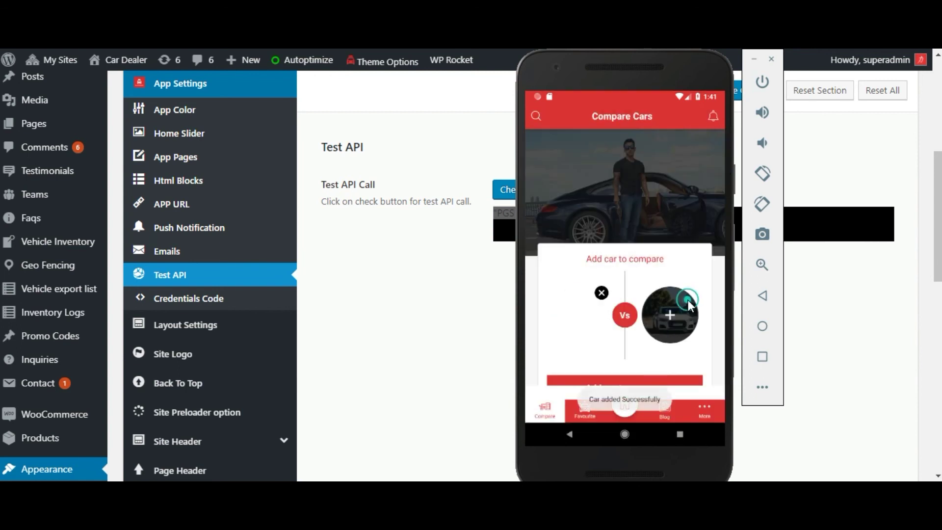
click(664, 305)
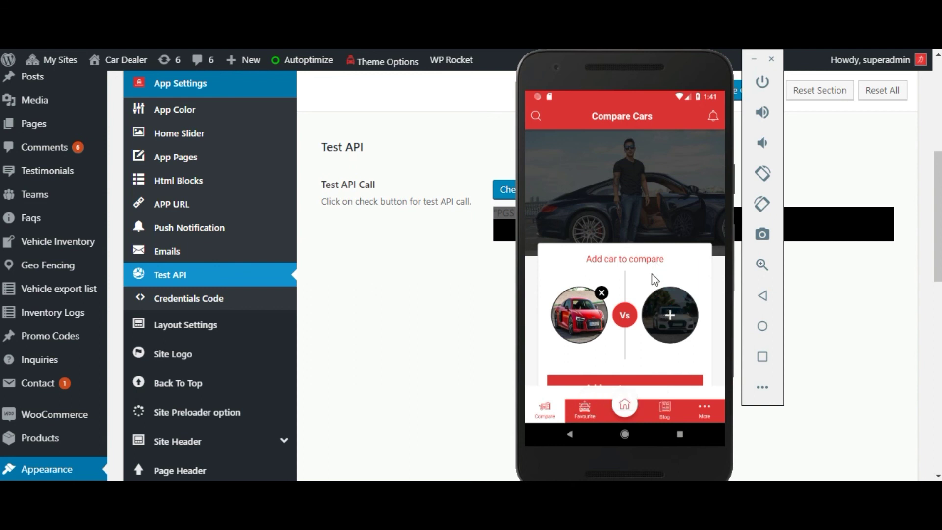
click(607, 200)
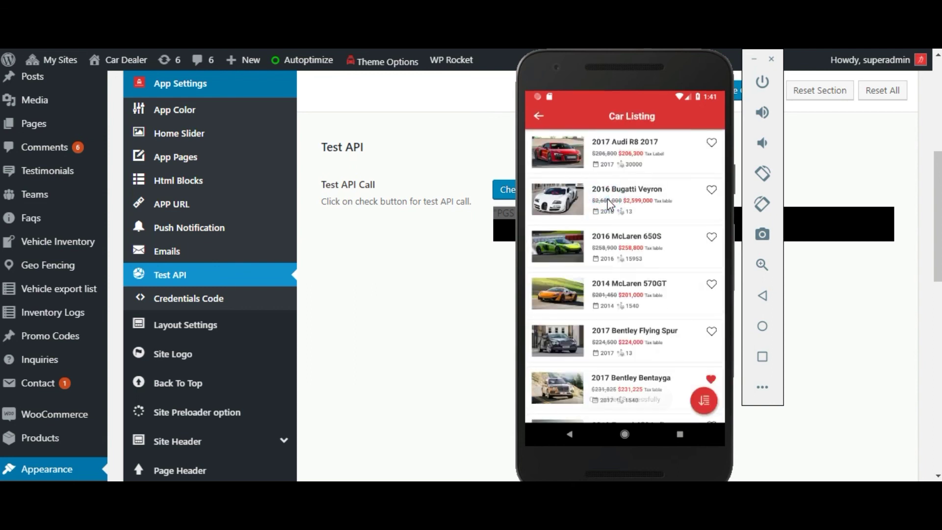
click(545, 199)
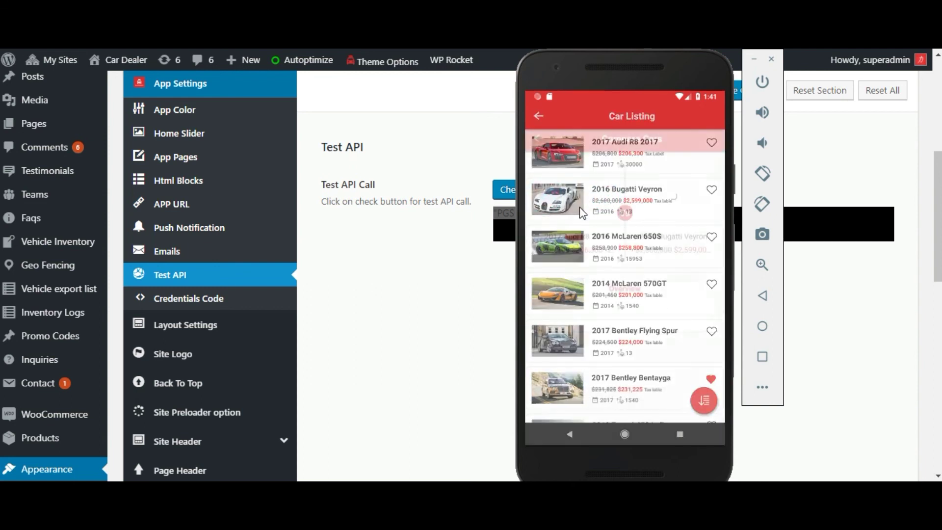
Scroll through the side-by-side comparison, then go back to the app's home screen.
drag(651, 394, 643, 172)
drag(632, 381, 650, 131)
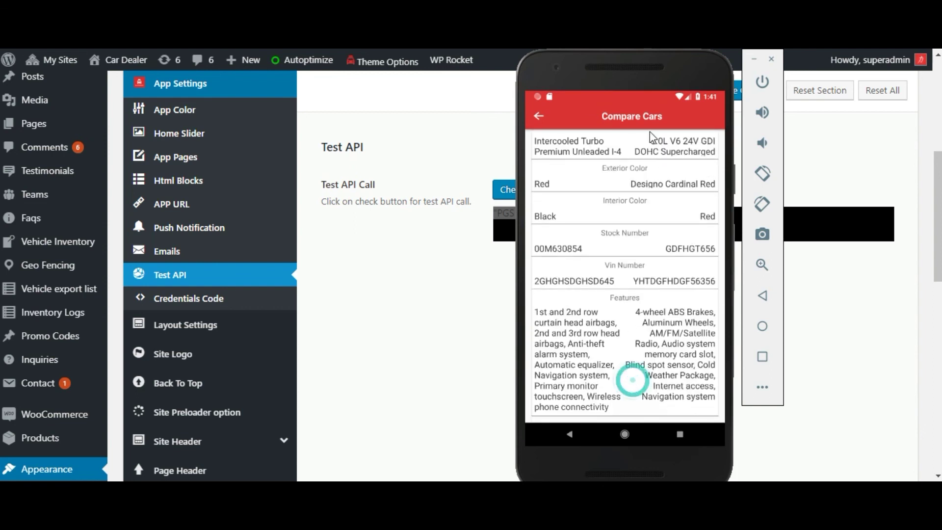
click(539, 118)
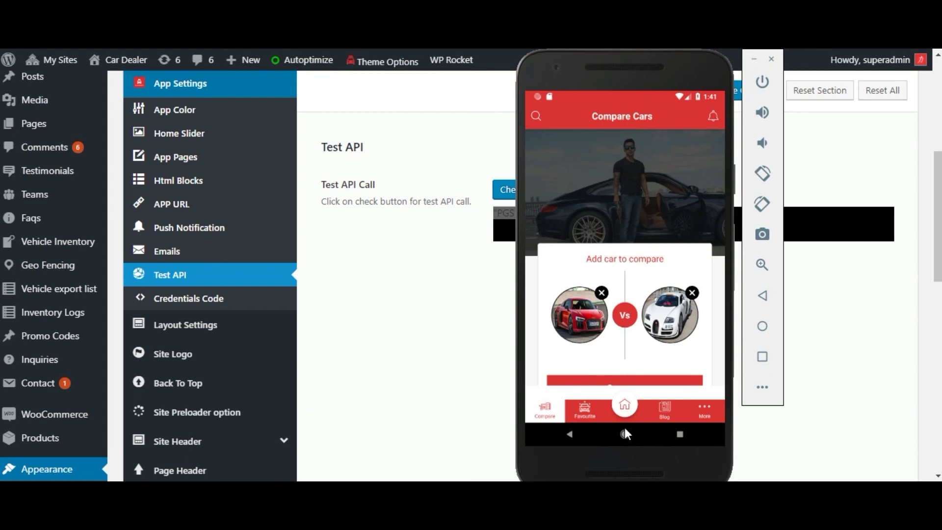
click(625, 405)
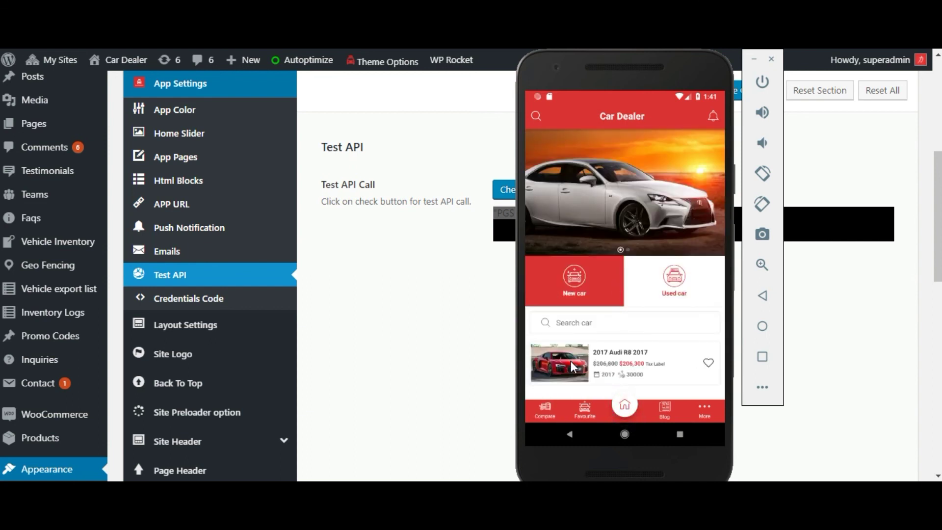